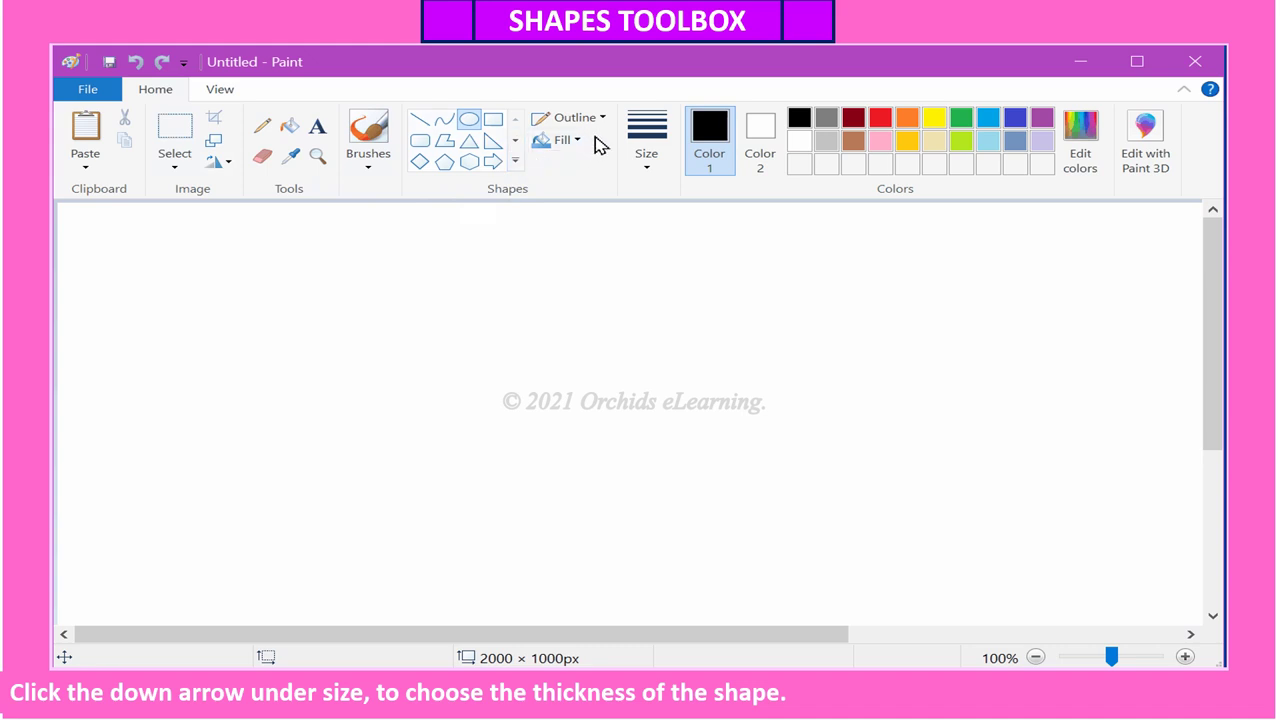
Draw a red ellipse with the third, thicker line size on the left of the canvas.
click(645, 164)
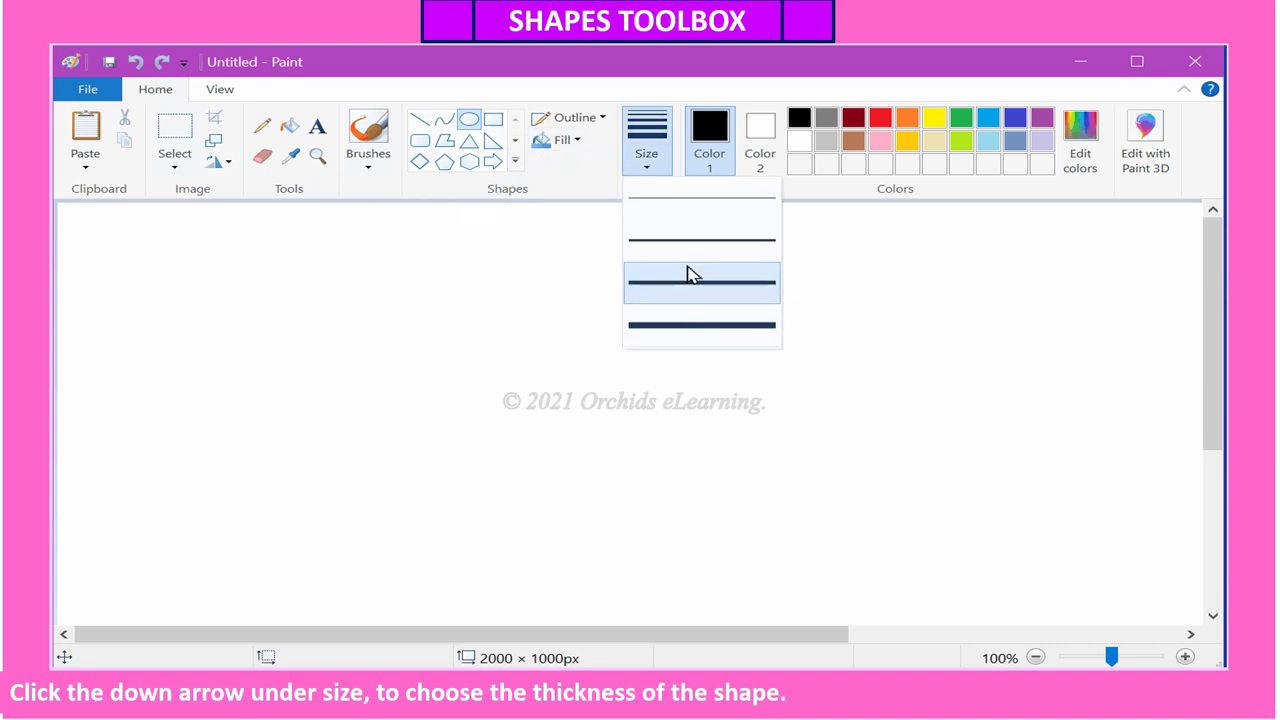
click(689, 280)
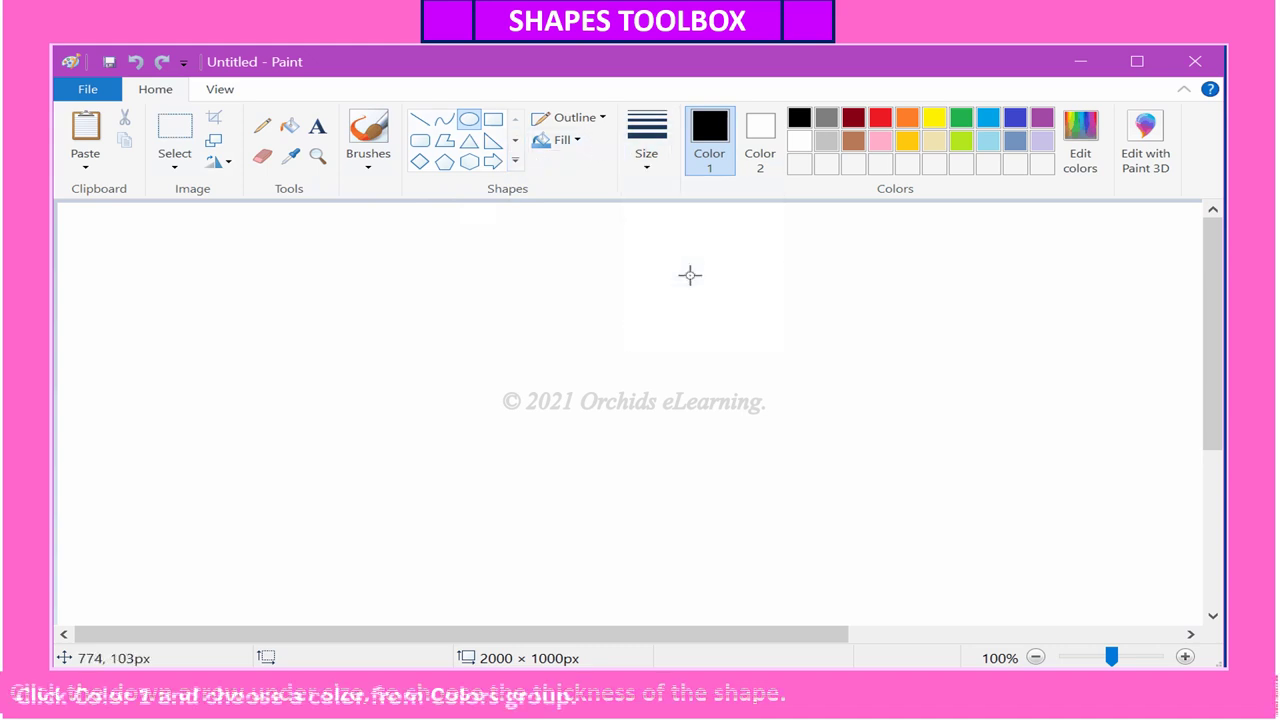
click(880, 120)
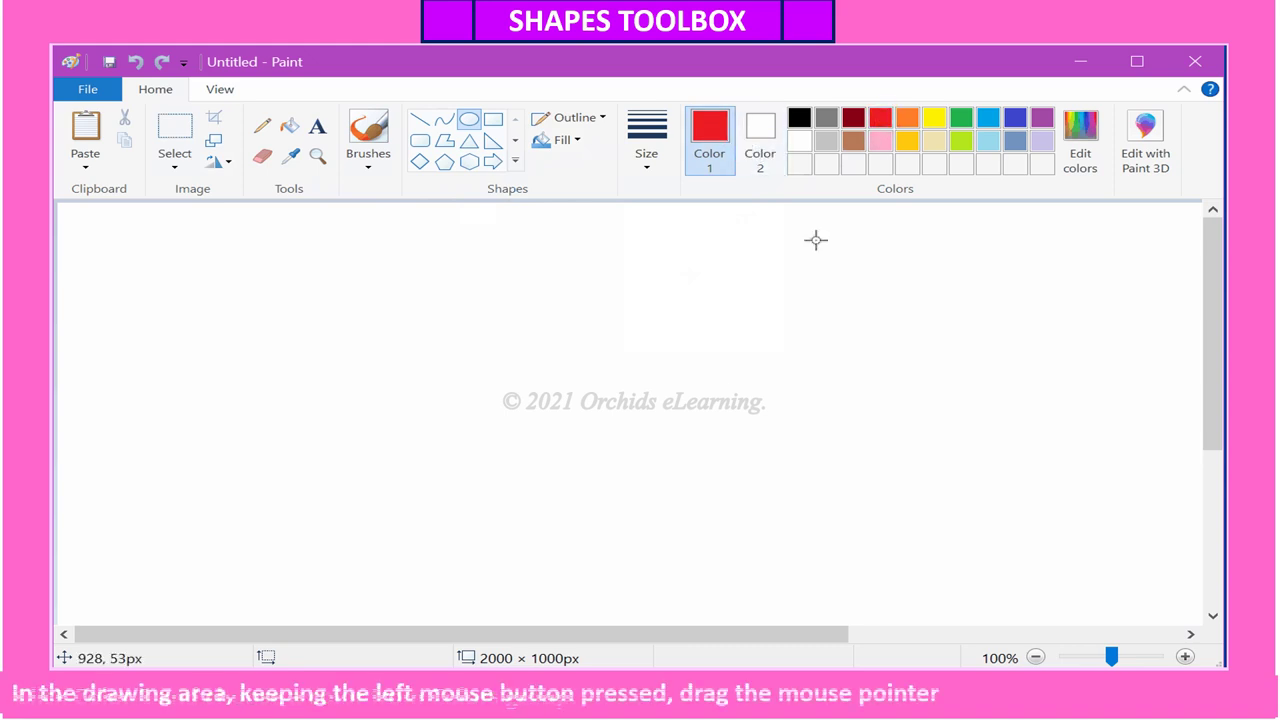
drag(312, 270, 643, 530)
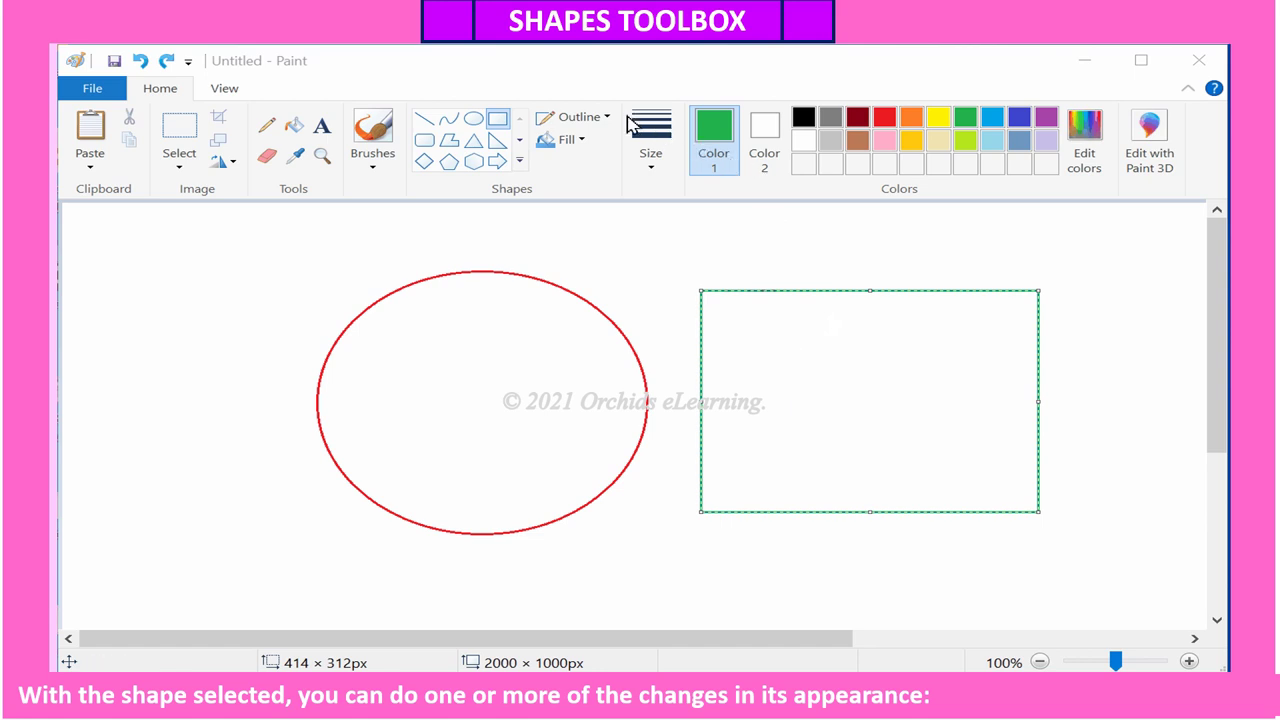
Switch the rectangle's outline to Crayon, then Marker, then No outline.
click(585, 172)
click(604, 120)
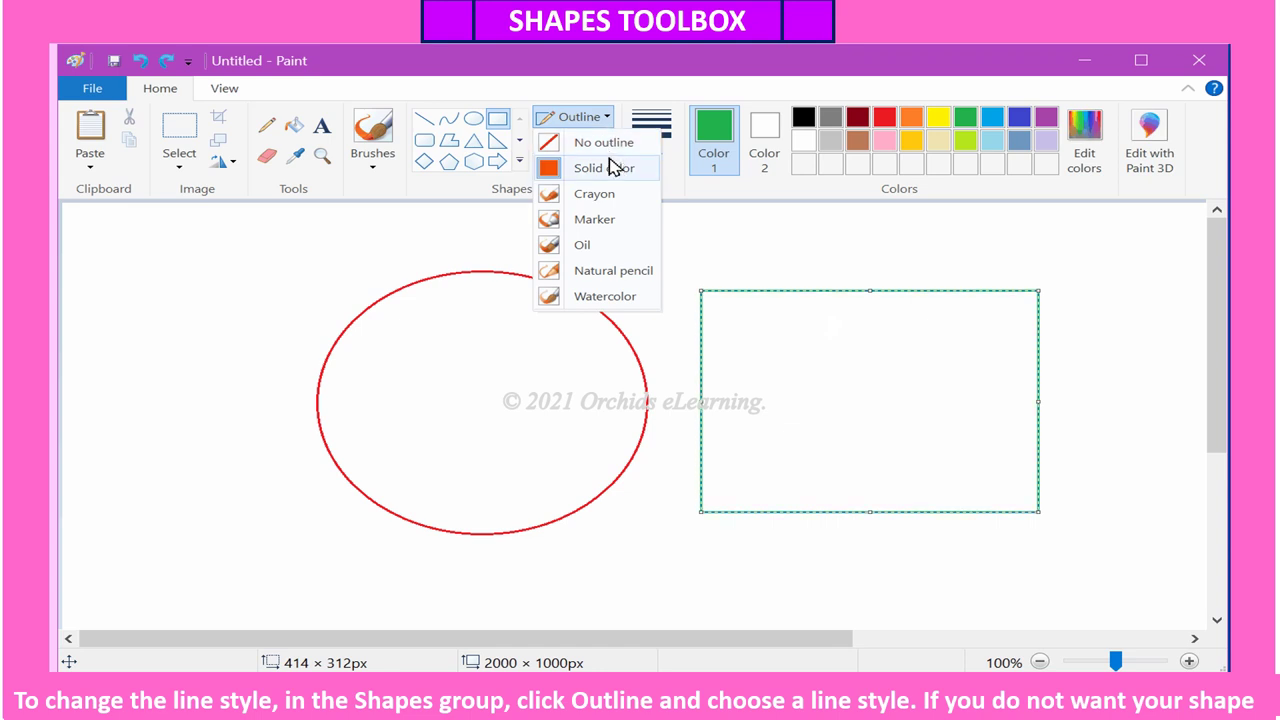
click(604, 200)
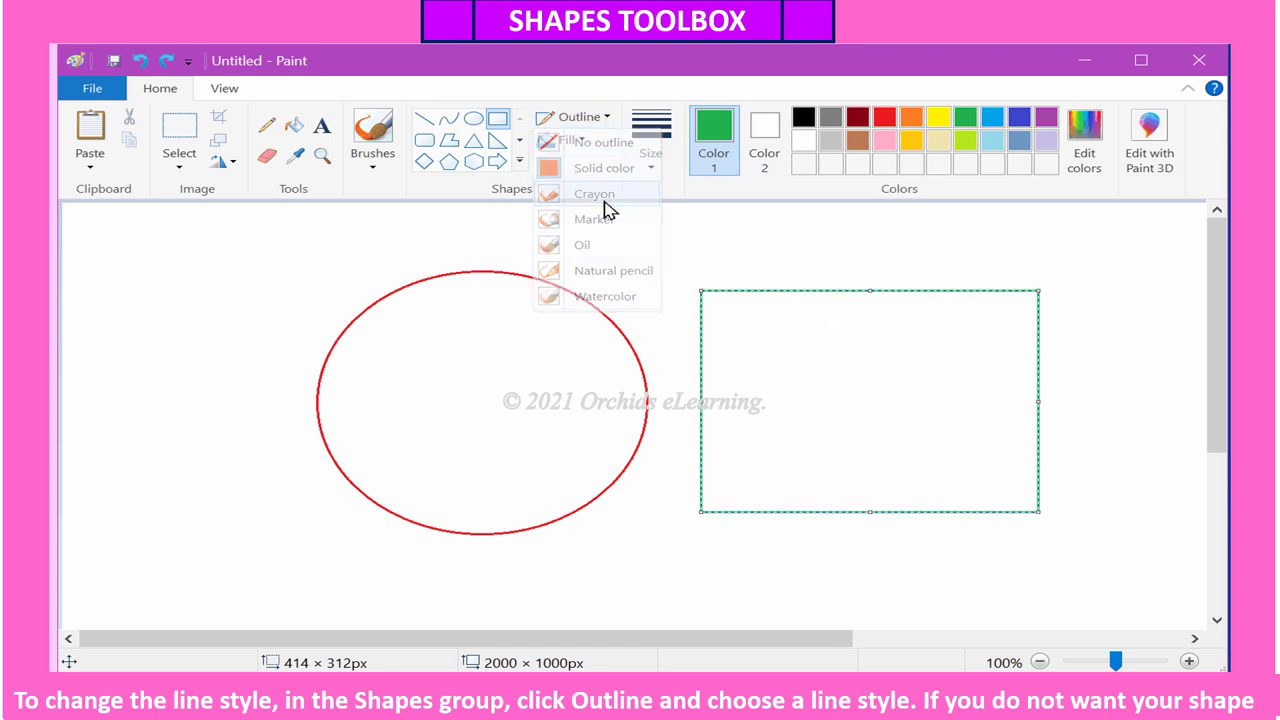
click(578, 117)
click(596, 218)
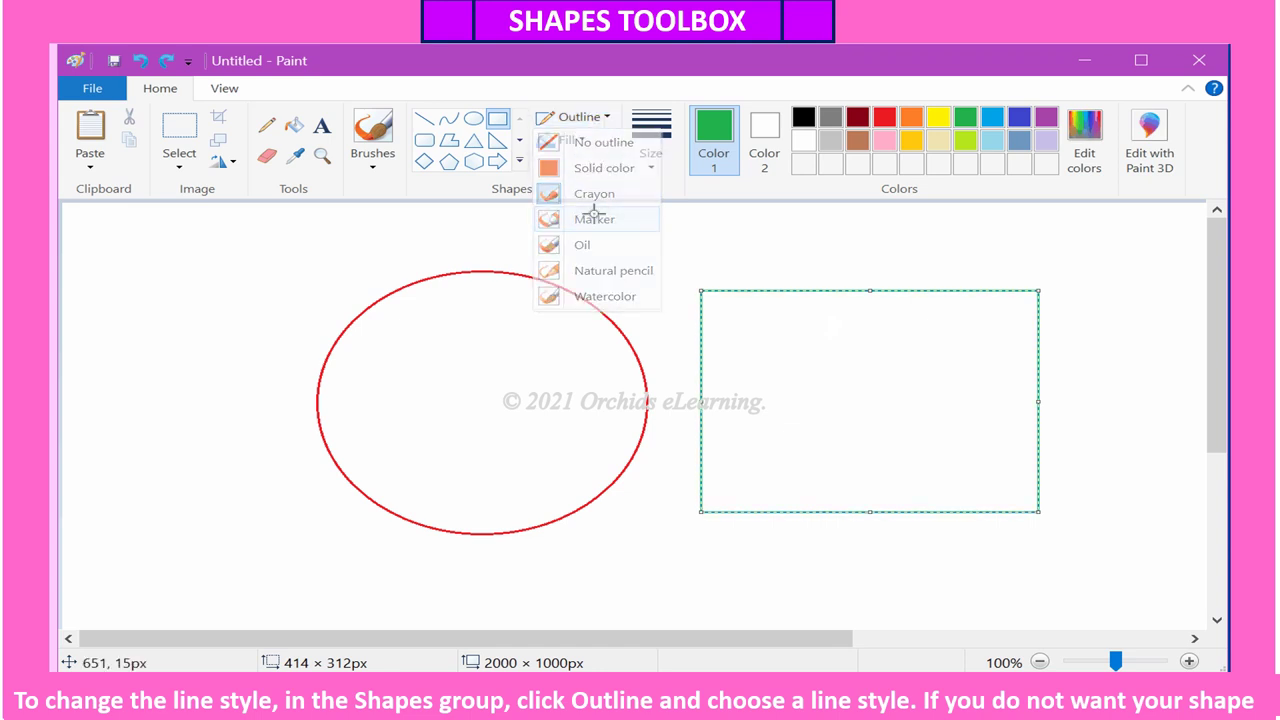
click(578, 117)
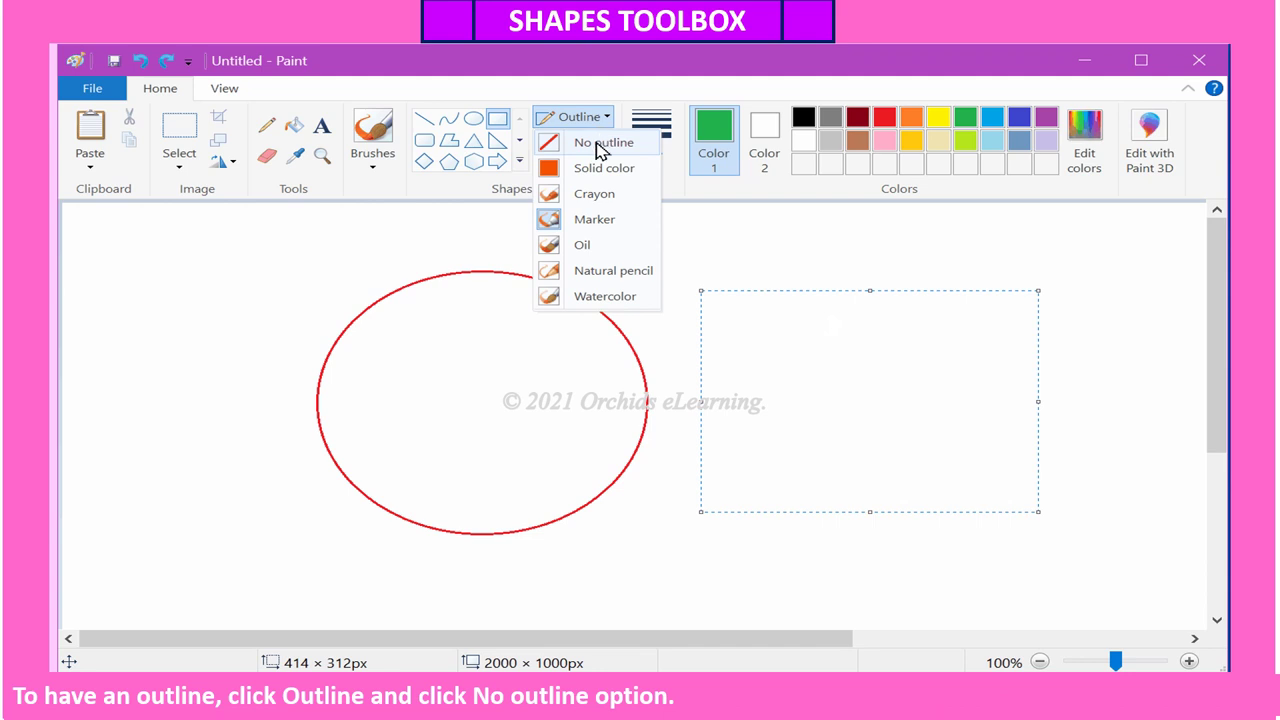
click(602, 145)
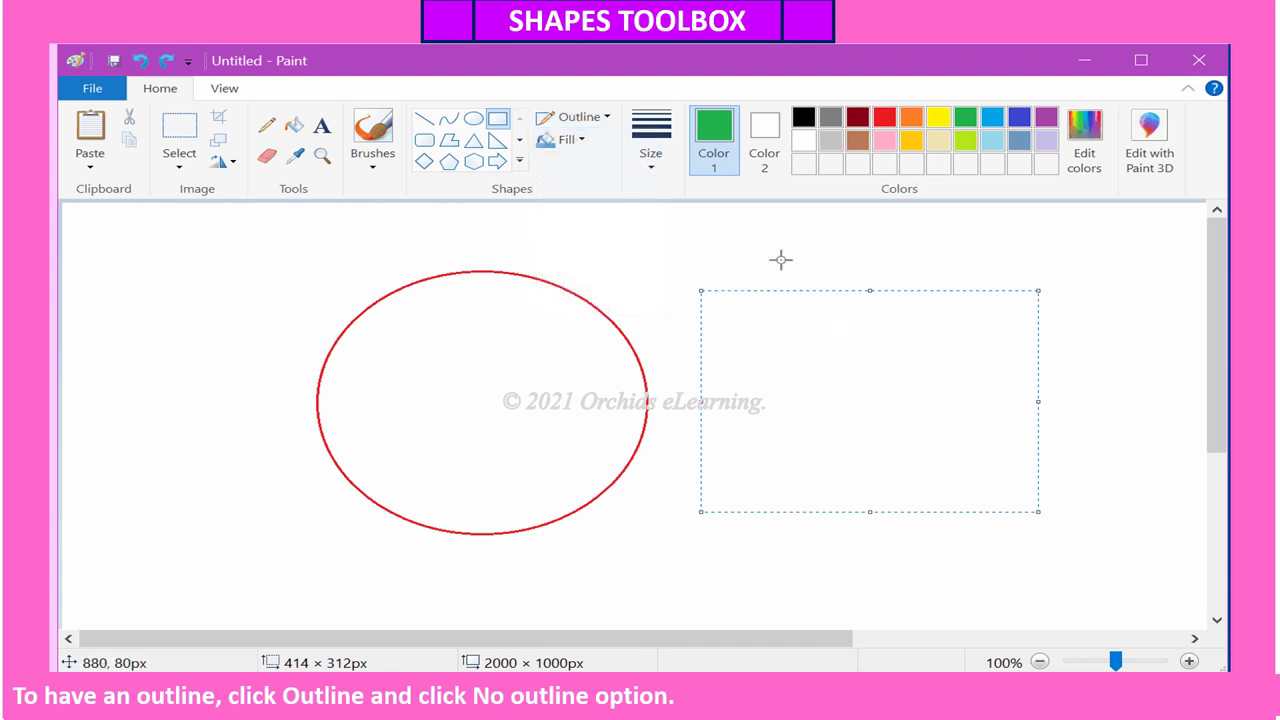
click(580, 117)
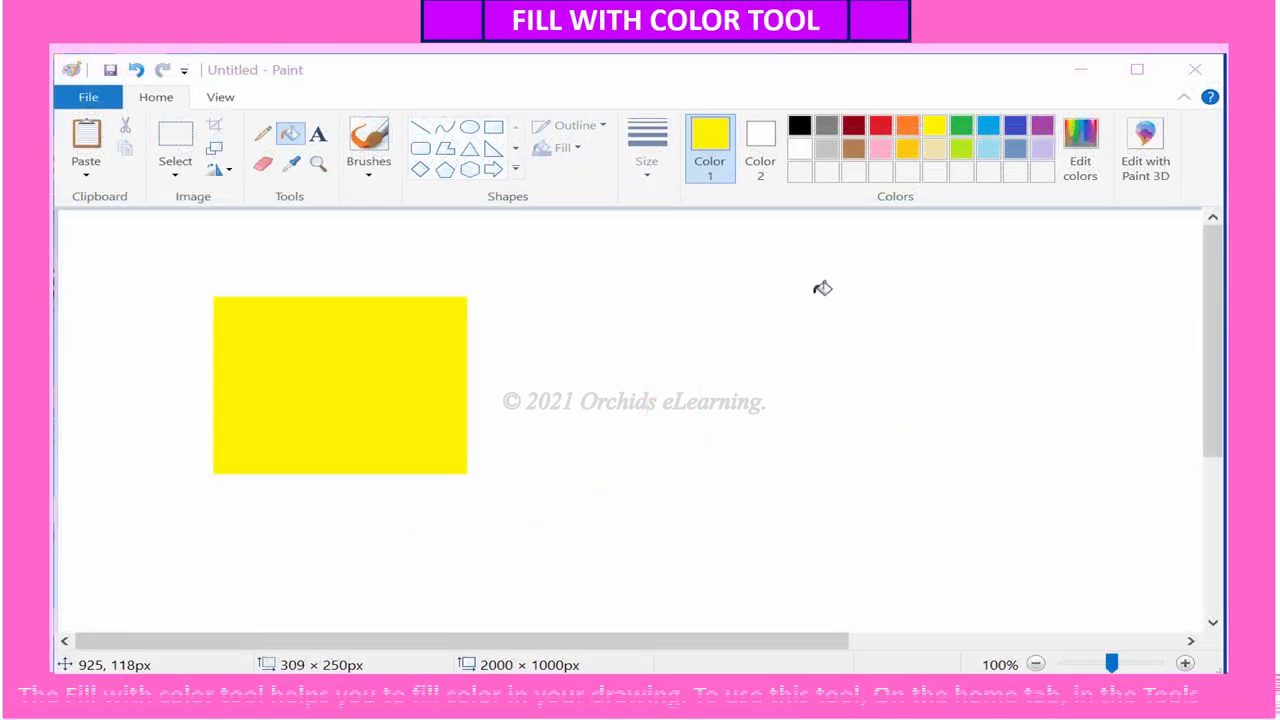
Draw a red-outlined rectangle to the right of the yellow one.
click(424, 97)
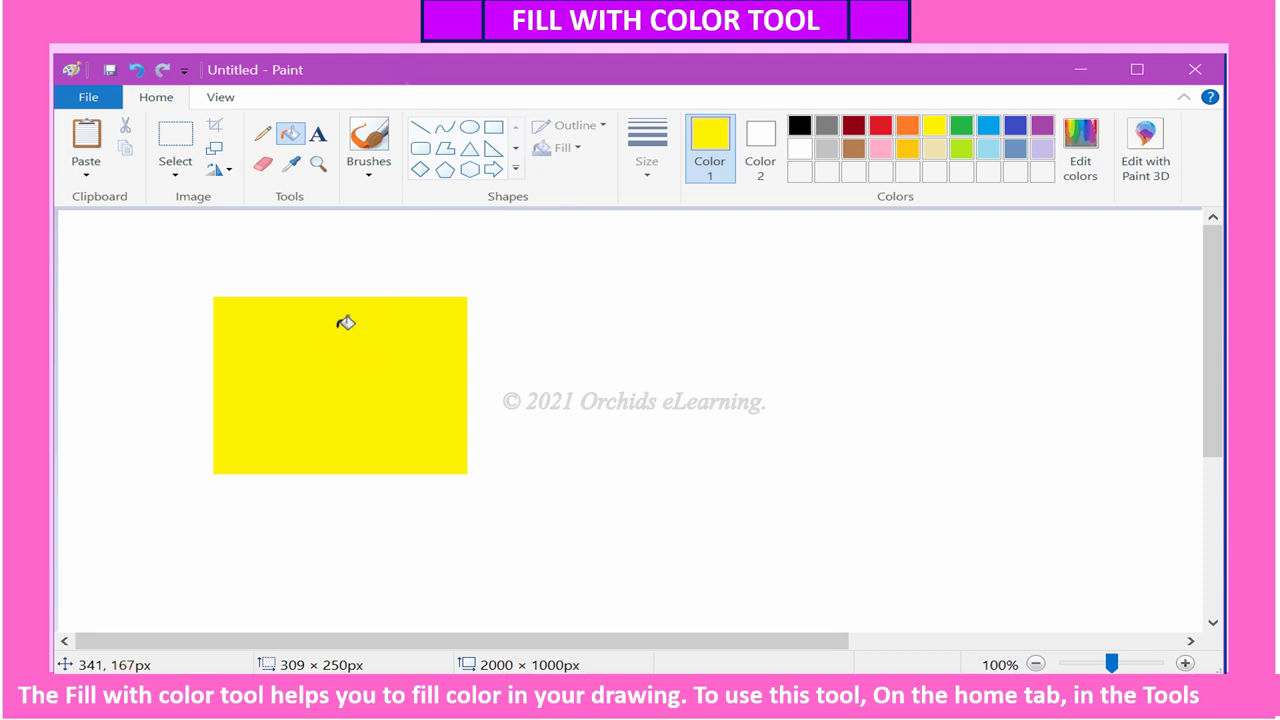
click(493, 128)
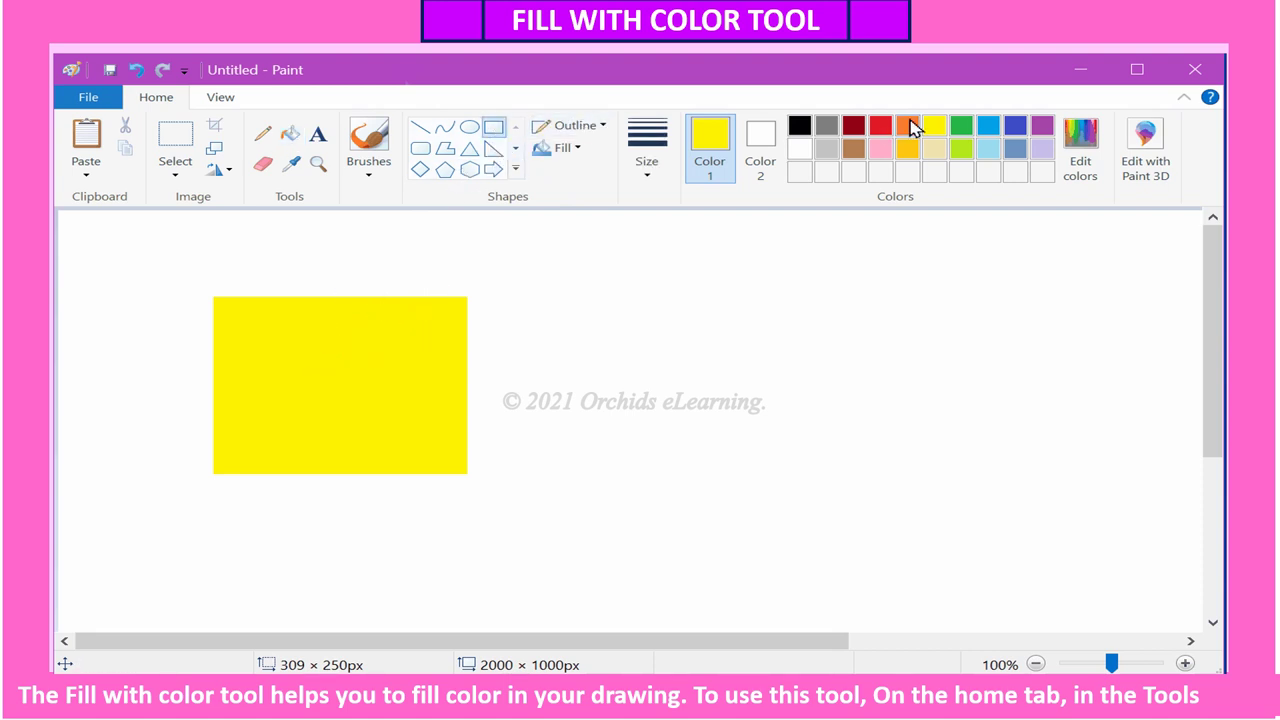
click(879, 127)
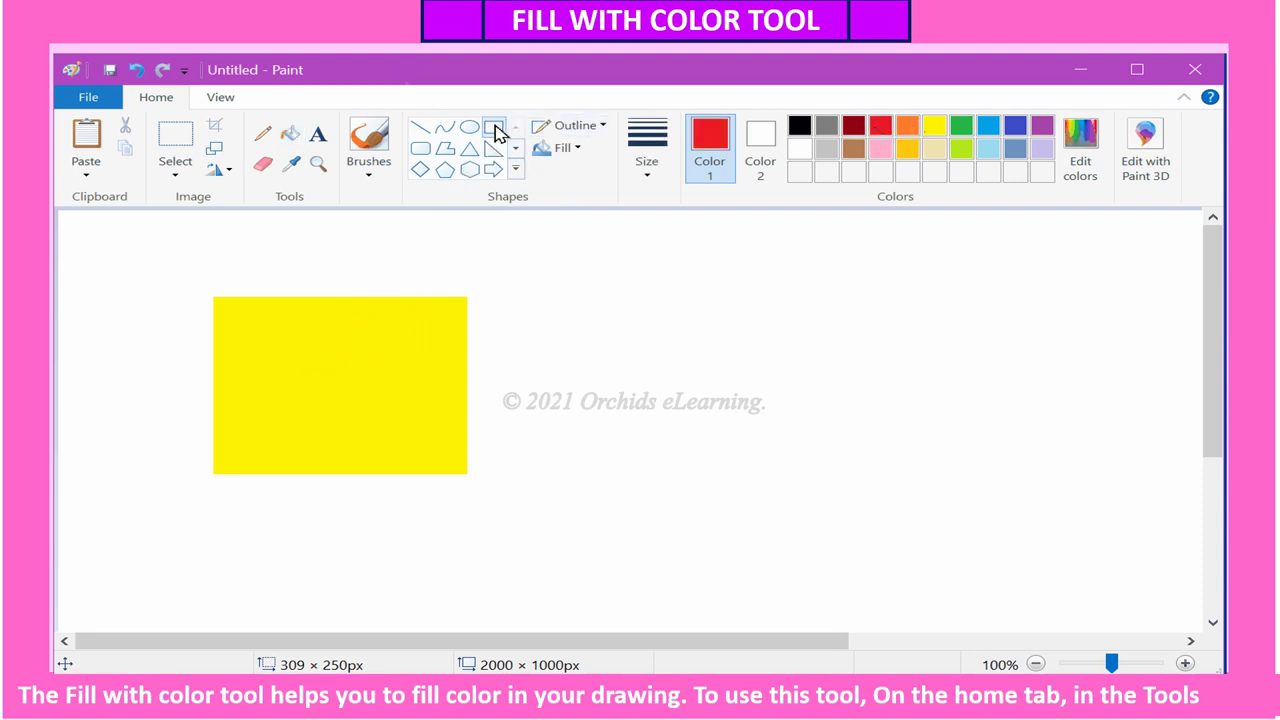
mouse_move(600, 296)
mouse_down()
mouse_move(829, 463)
mouse_move(919, 490)
mouse_up()
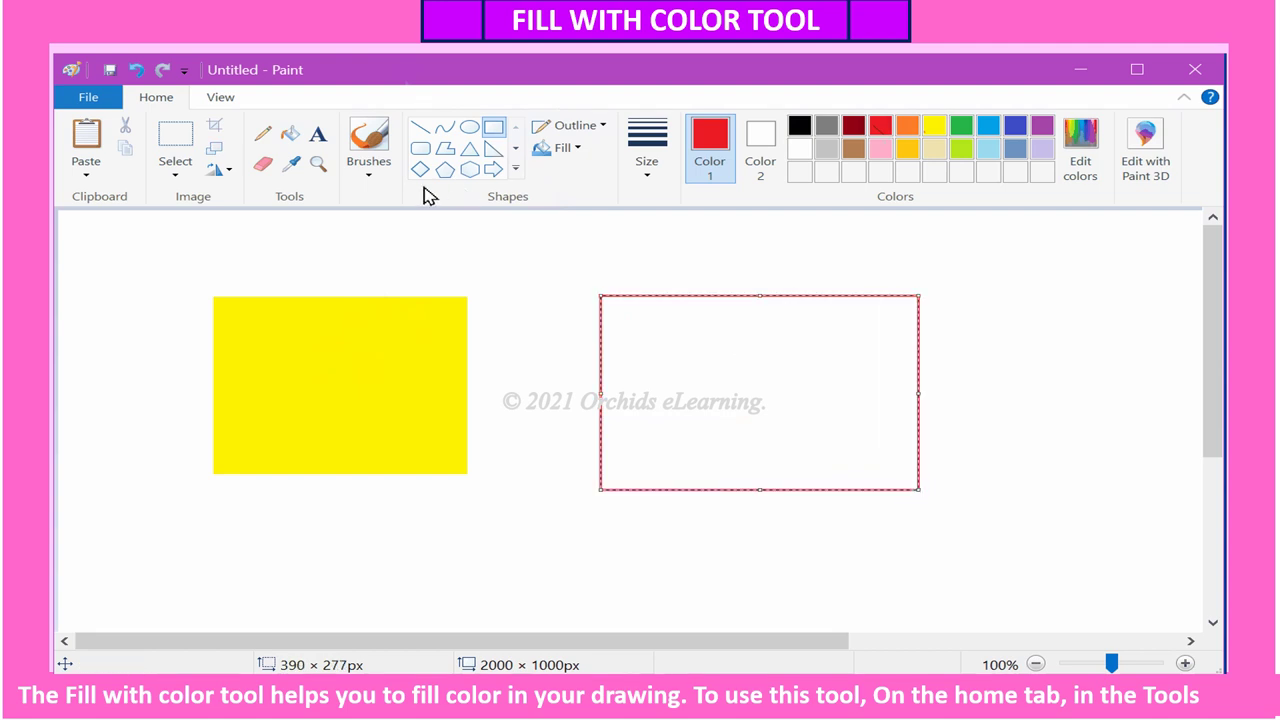
Fill the inside of the red rectangle with blue.
click(290, 140)
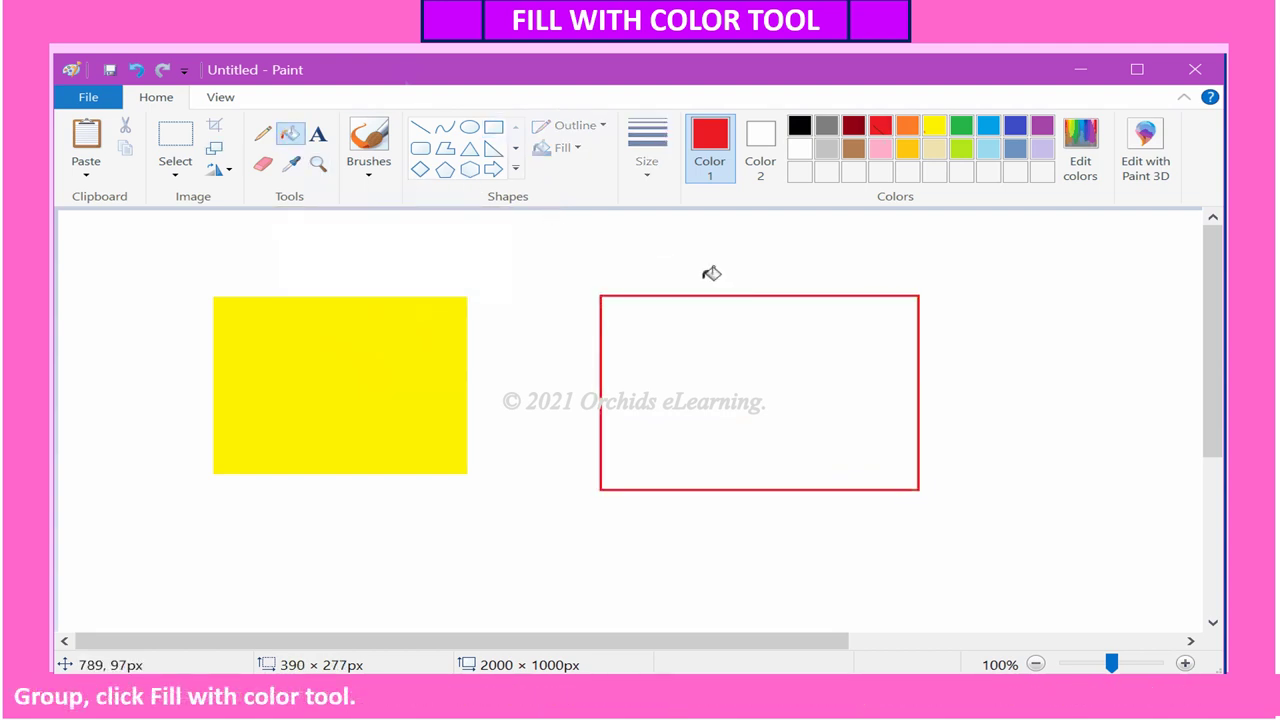
click(988, 127)
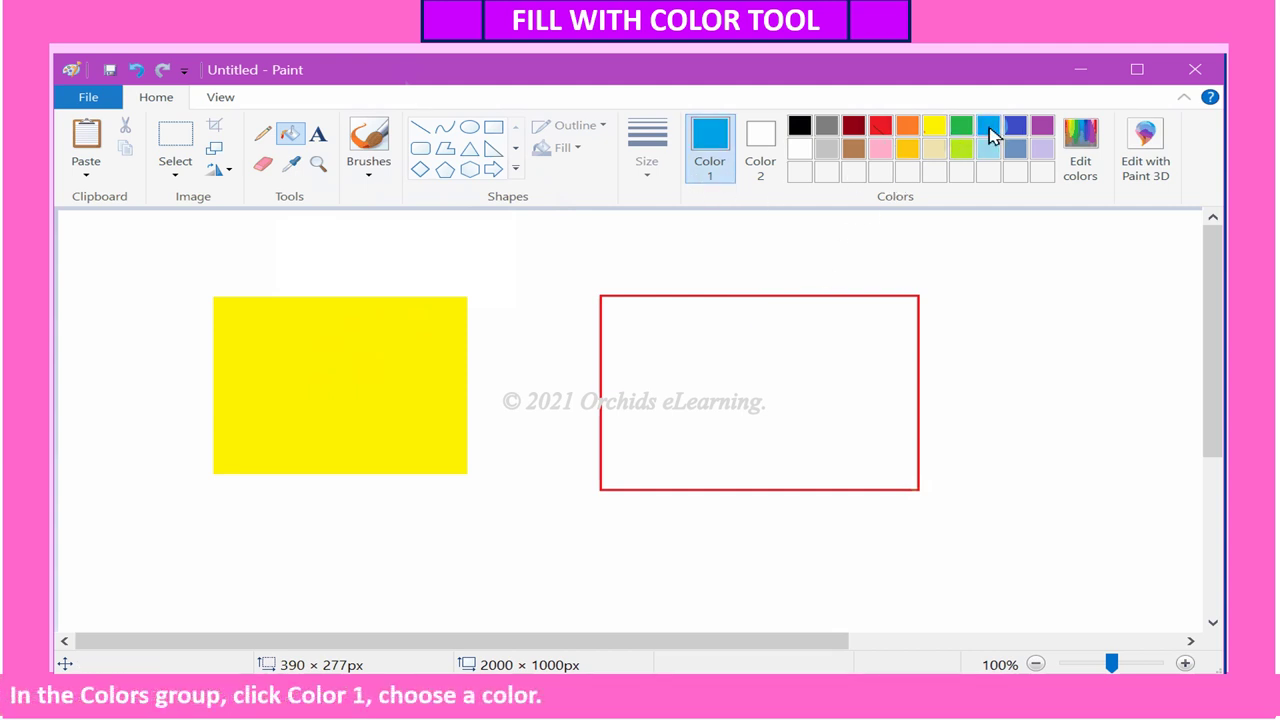
click(755, 320)
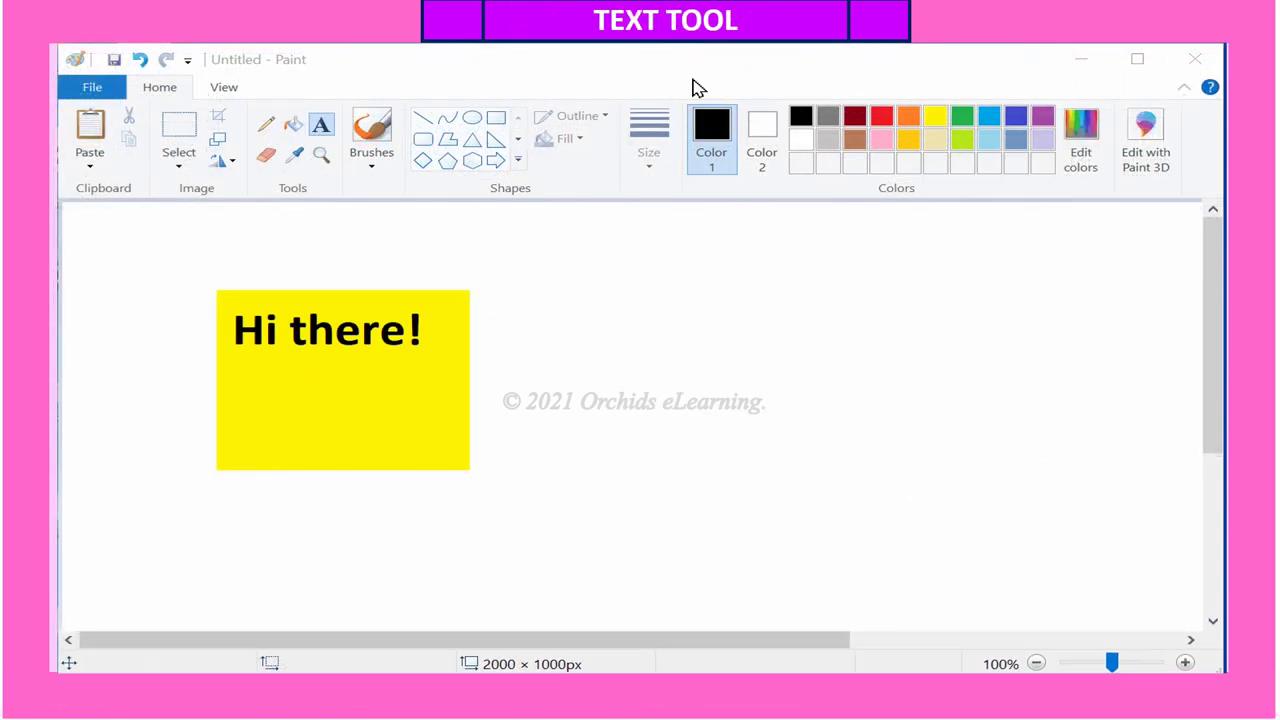
Choose the Text tool again, discarding the empty text box started beside the yellow box.
click(671, 57)
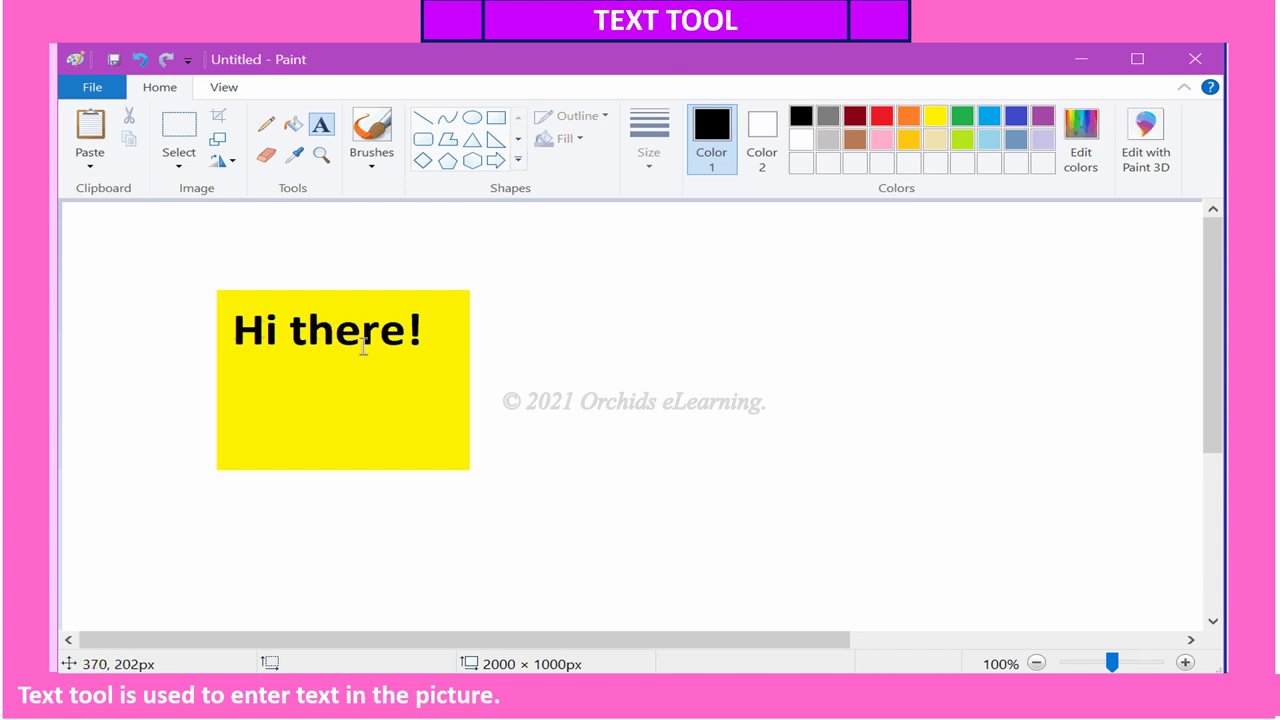
click(529, 415)
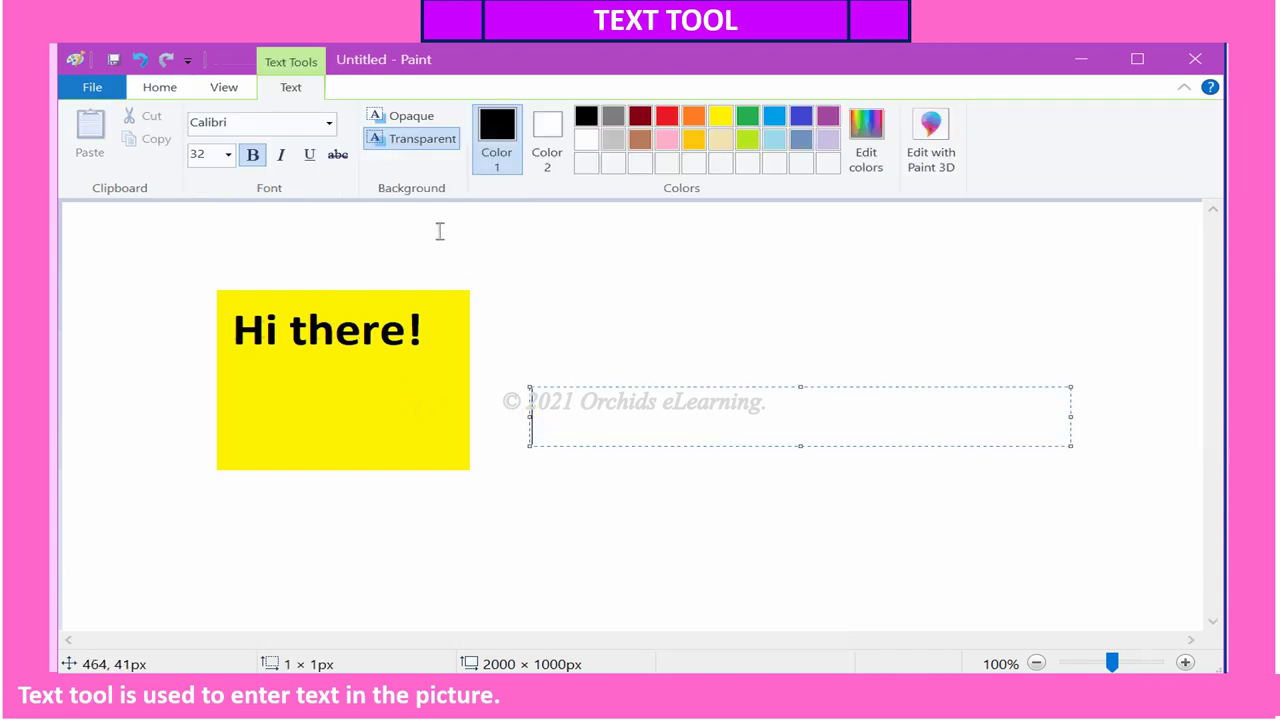
click(174, 96)
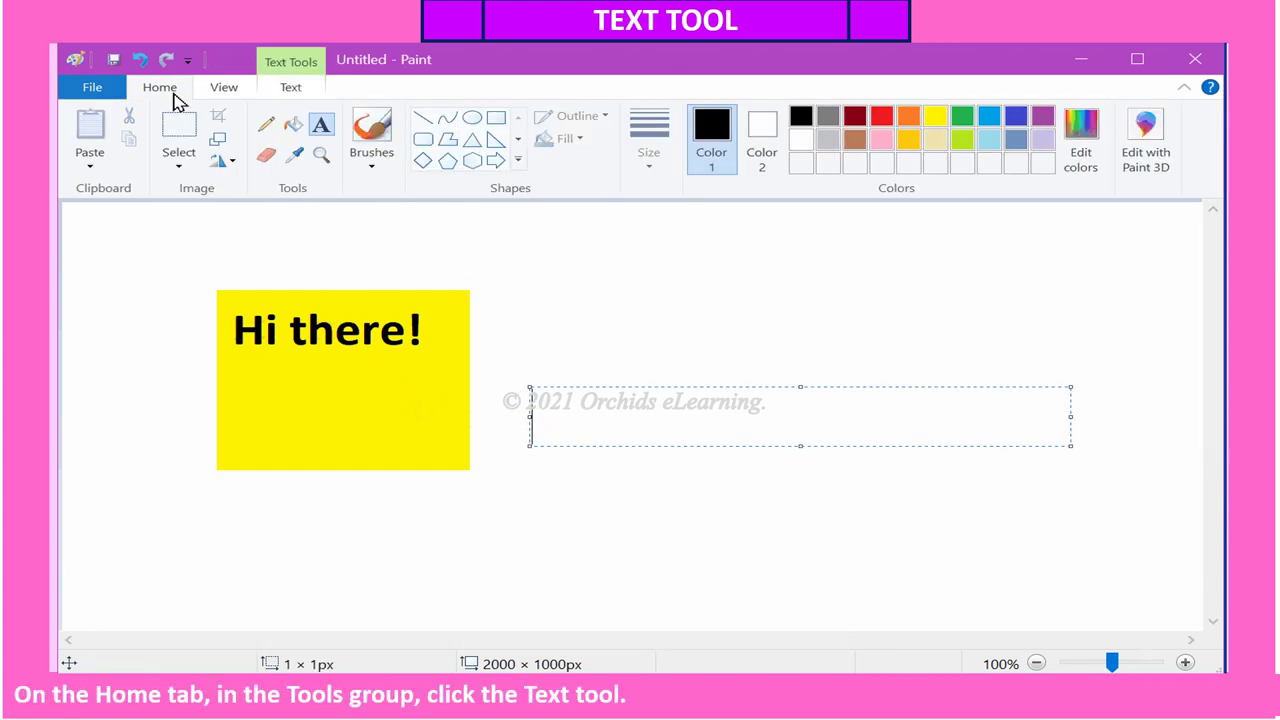
click(328, 128)
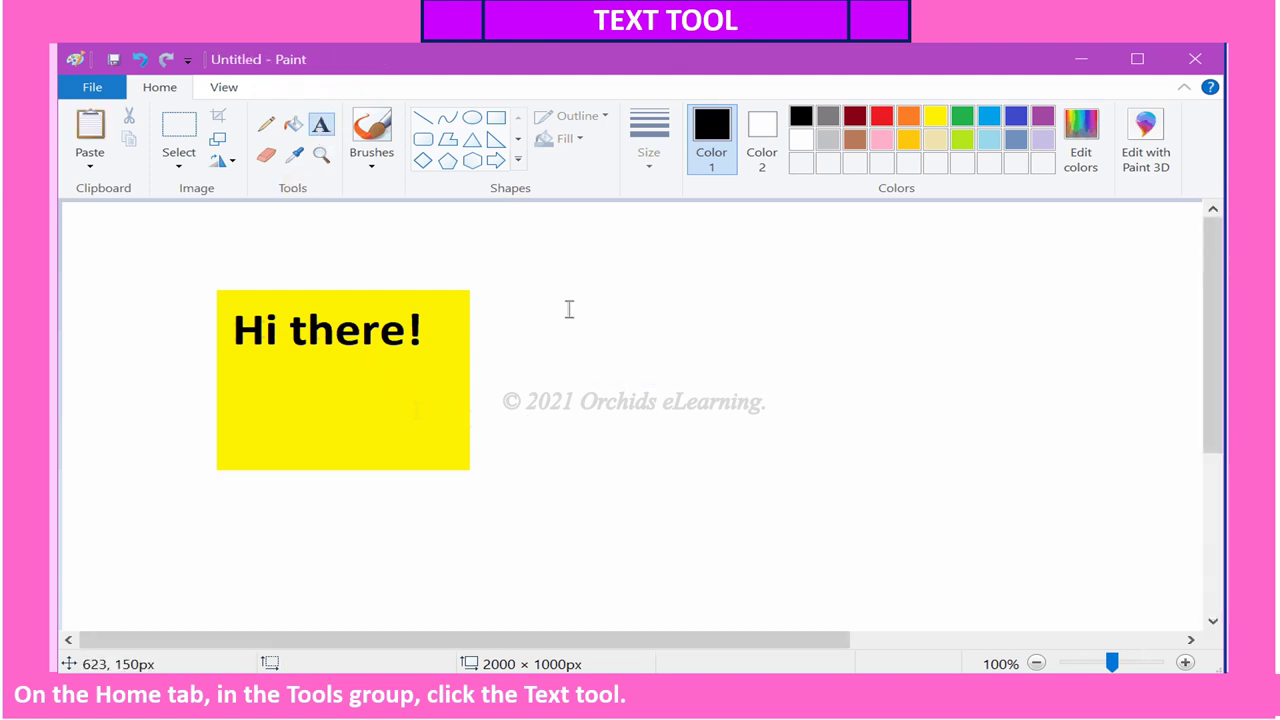
Add red italic Bauhaus 93 size-36 text 'Hi .. I am learning' right of the yellow box.
drag(546, 295, 1034, 488)
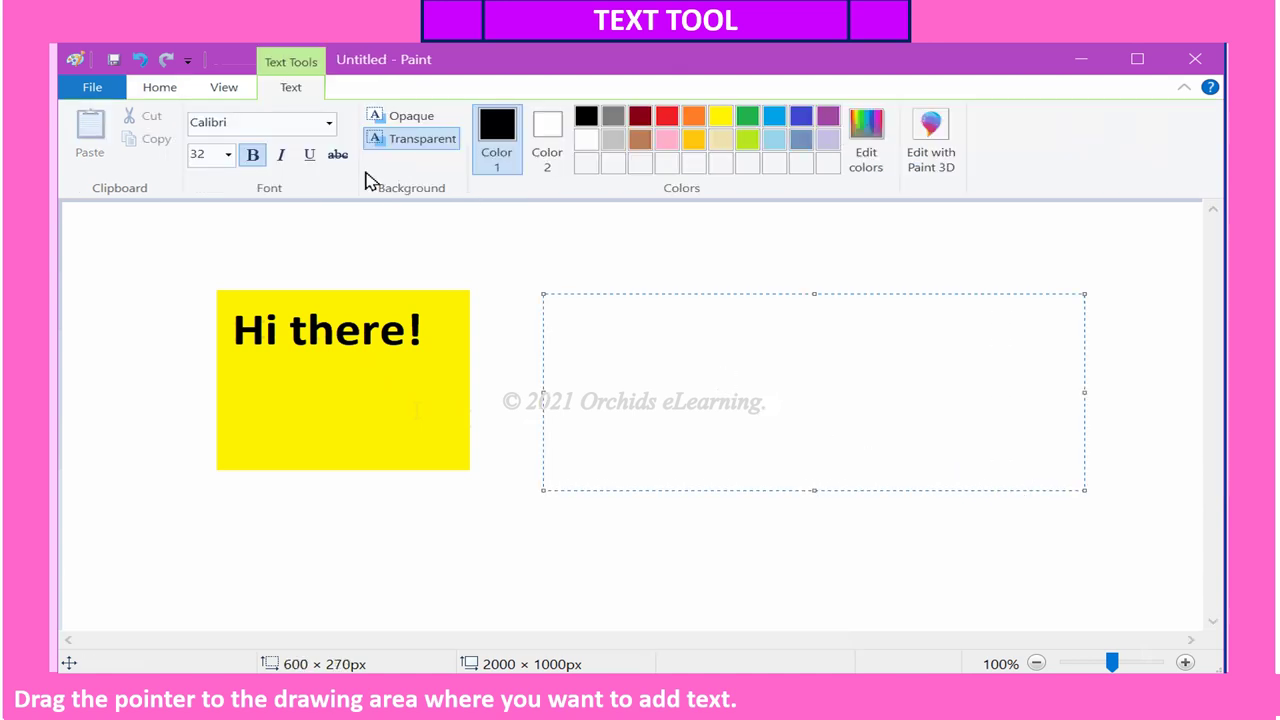
click(333, 127)
click(314, 213)
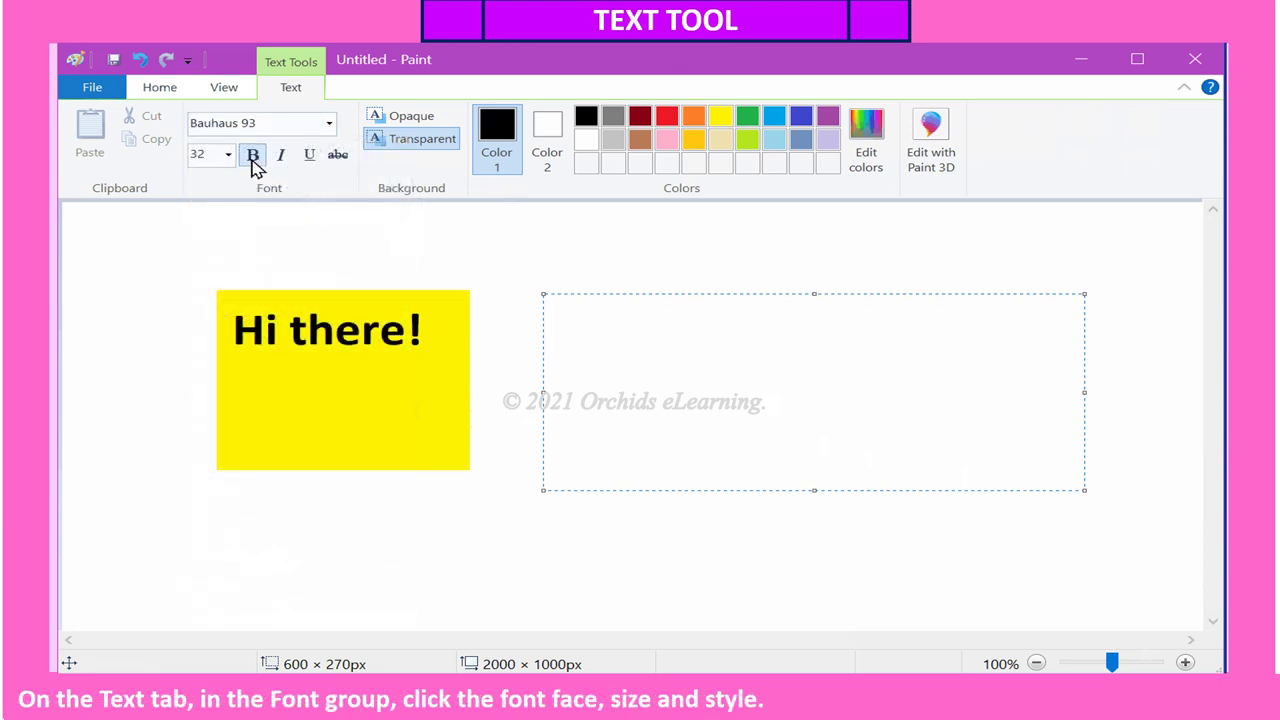
click(229, 156)
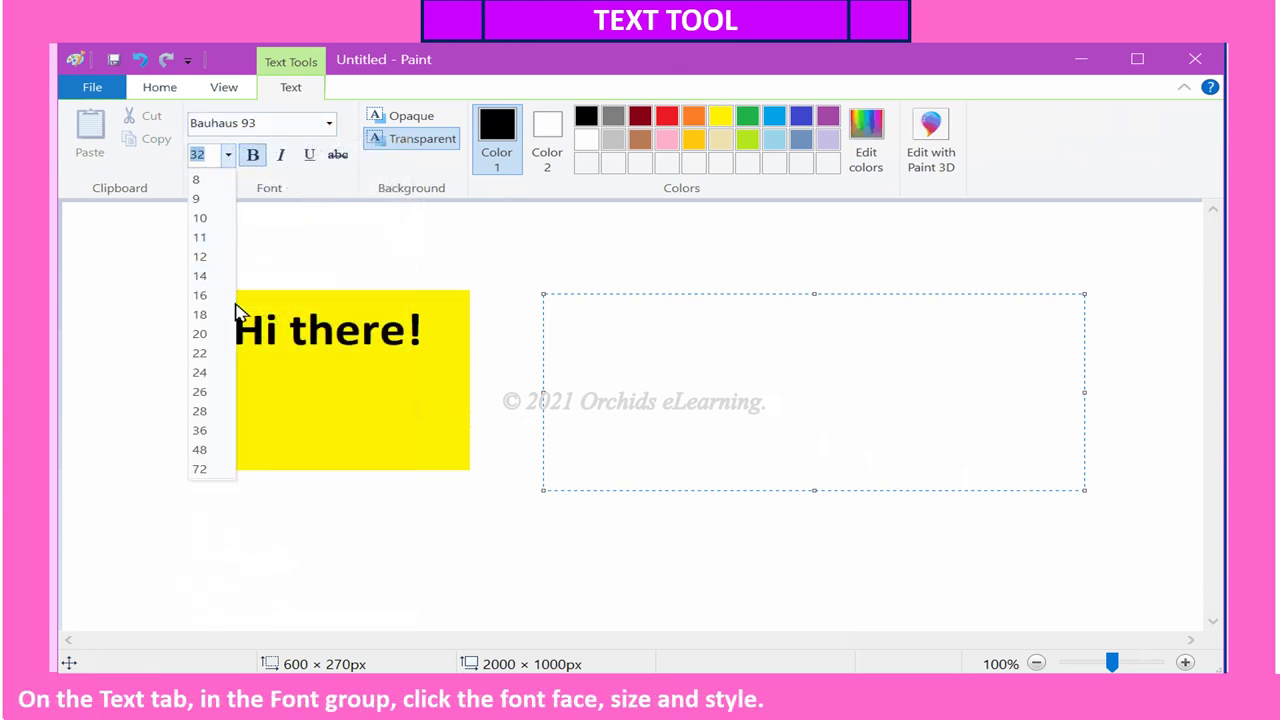
click(214, 431)
click(281, 154)
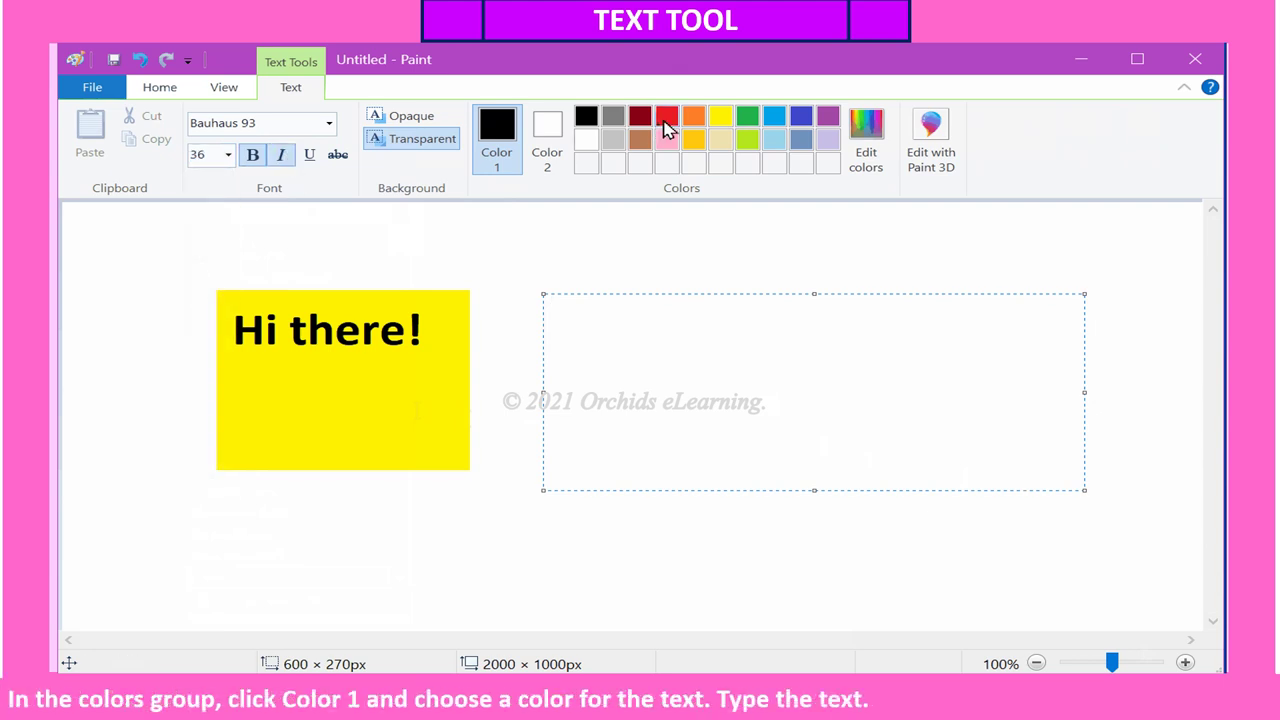
click(667, 118)
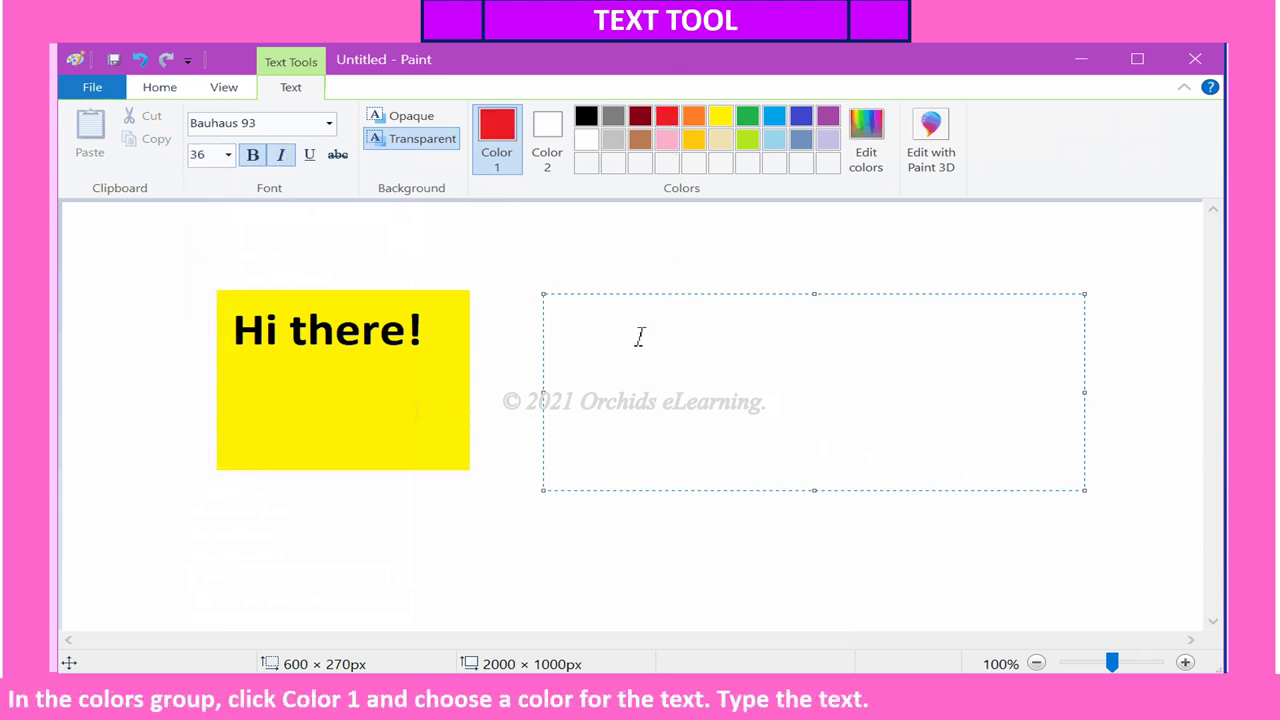
text(H)
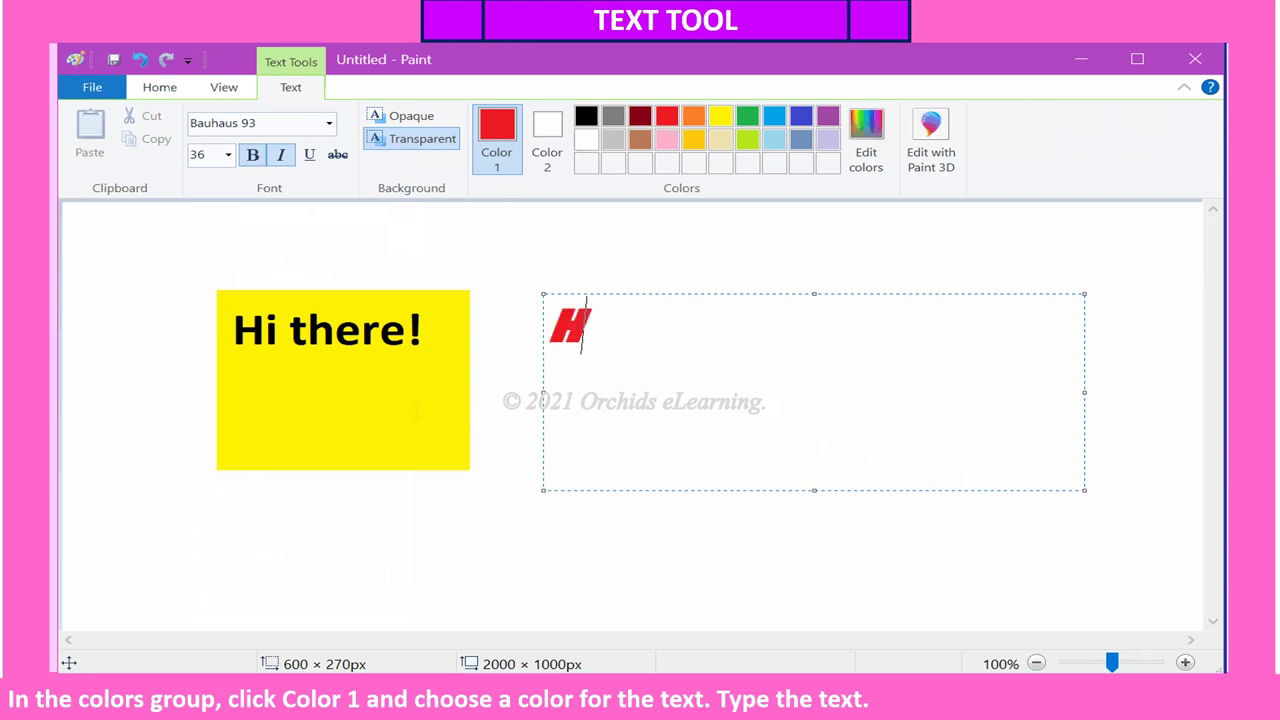
text(i .. I am le)
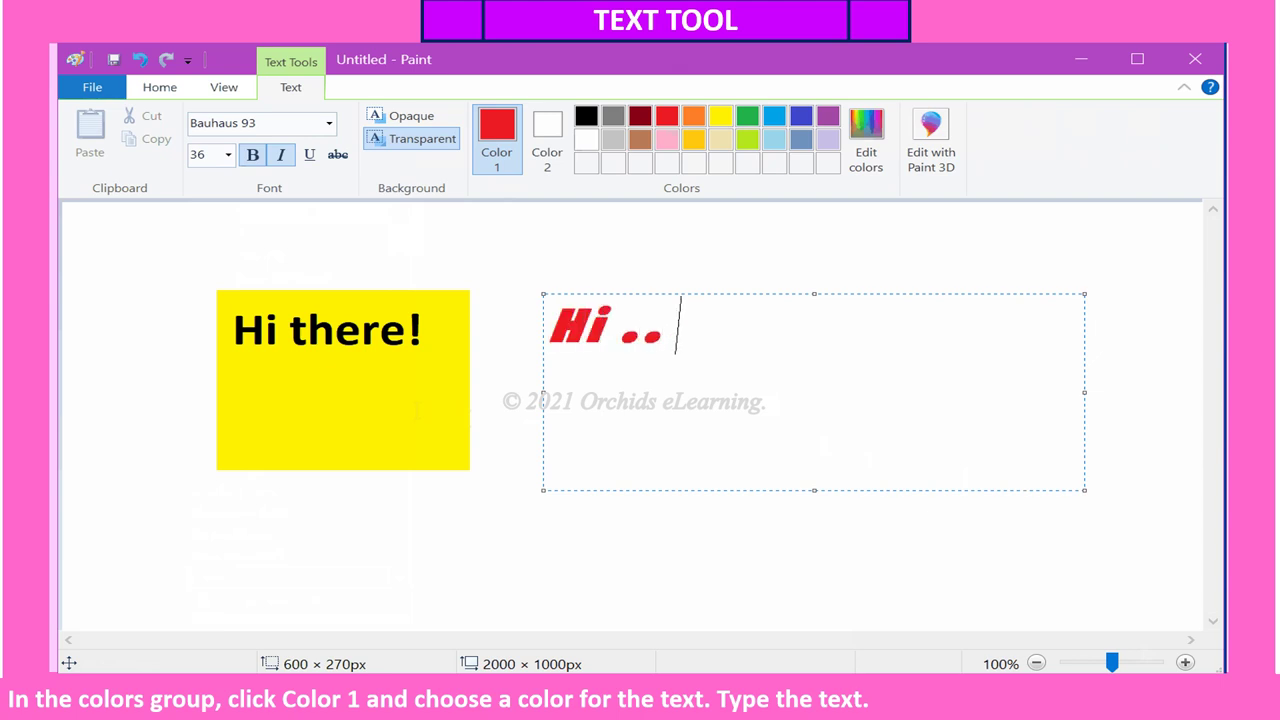
text(arning)
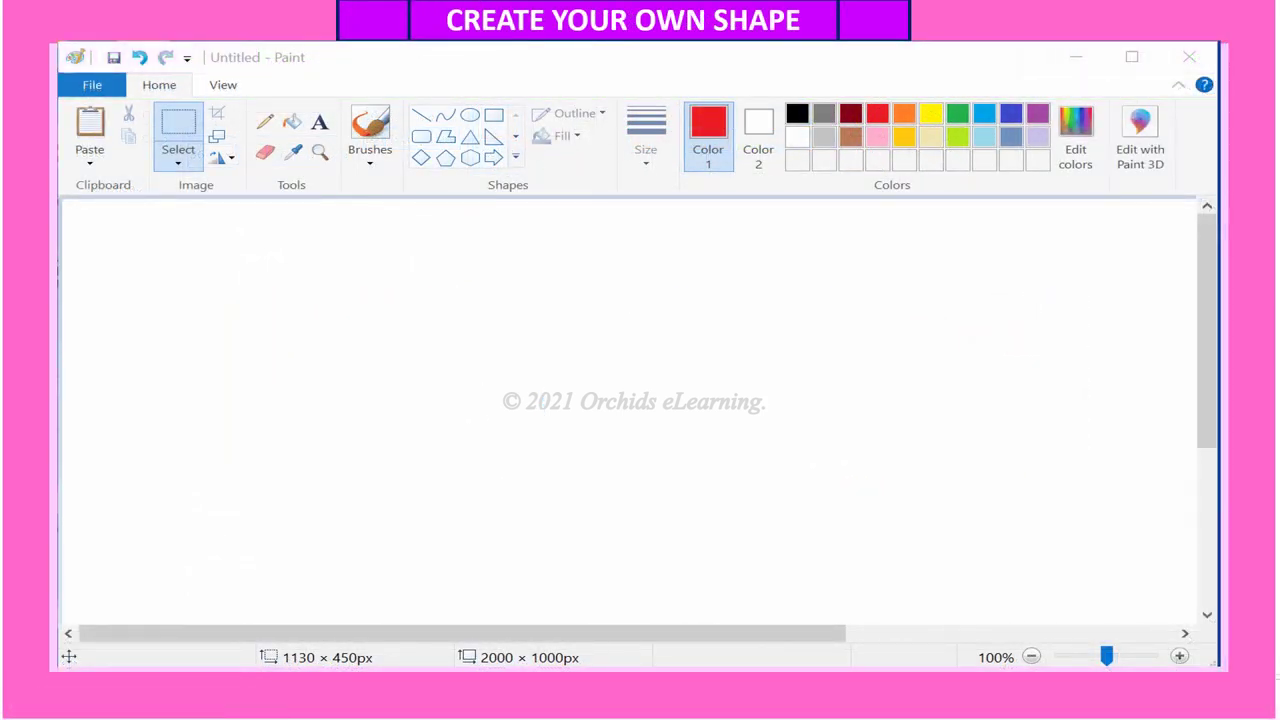
Draw a red curve bent downward with its right end raised.
click(445, 115)
drag(332, 405, 672, 406)
drag(509, 454, 480, 554)
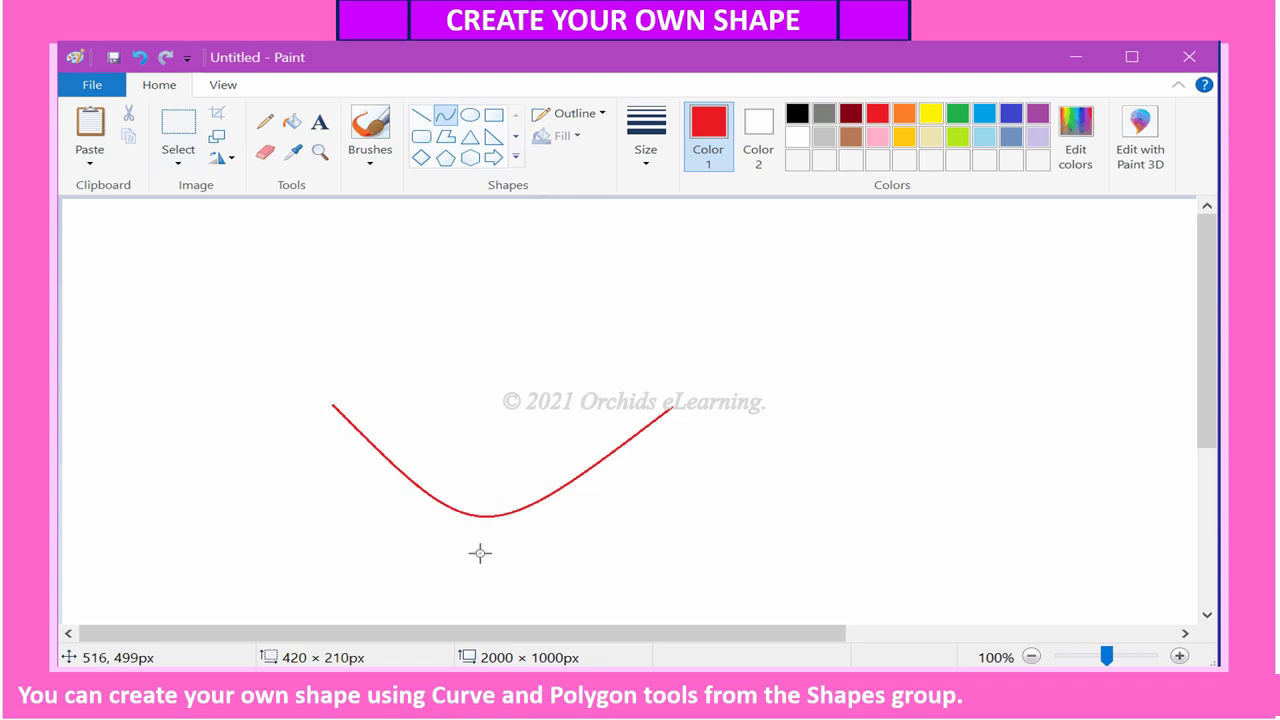
drag(617, 514, 731, 511)
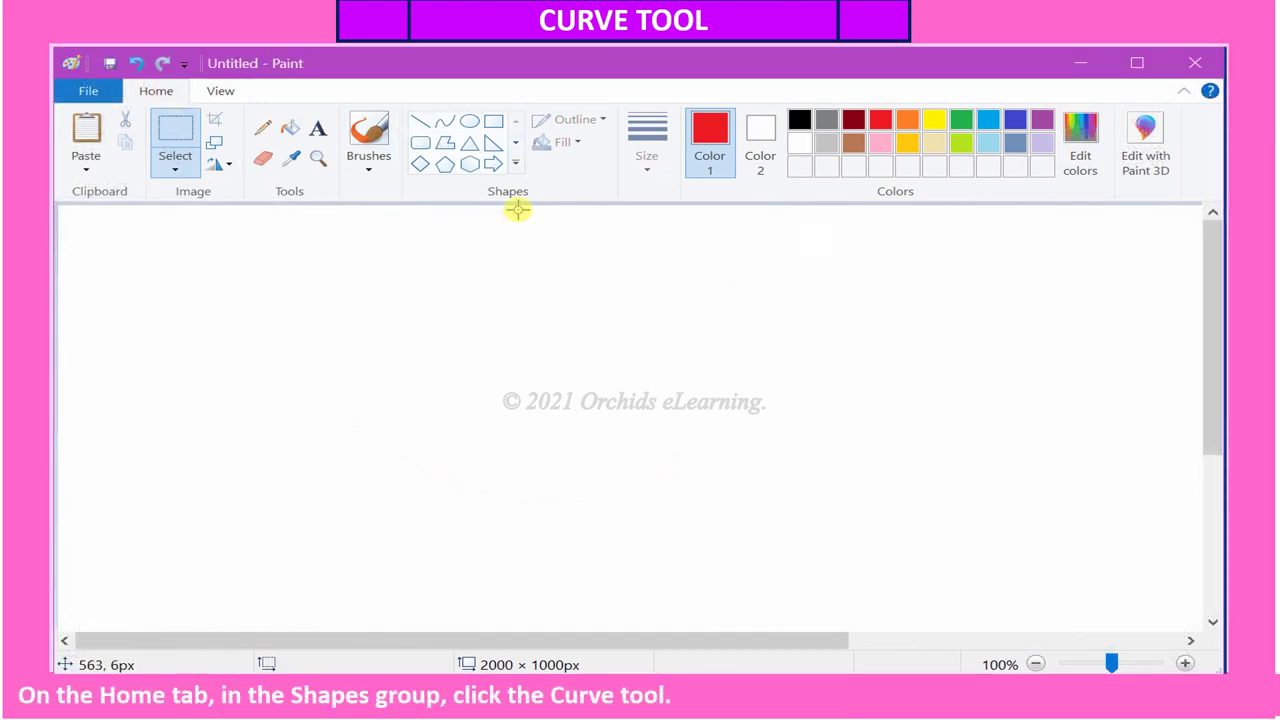
Set up the Curve tool with the third line thickness and a solid-colour outline.
click(444, 126)
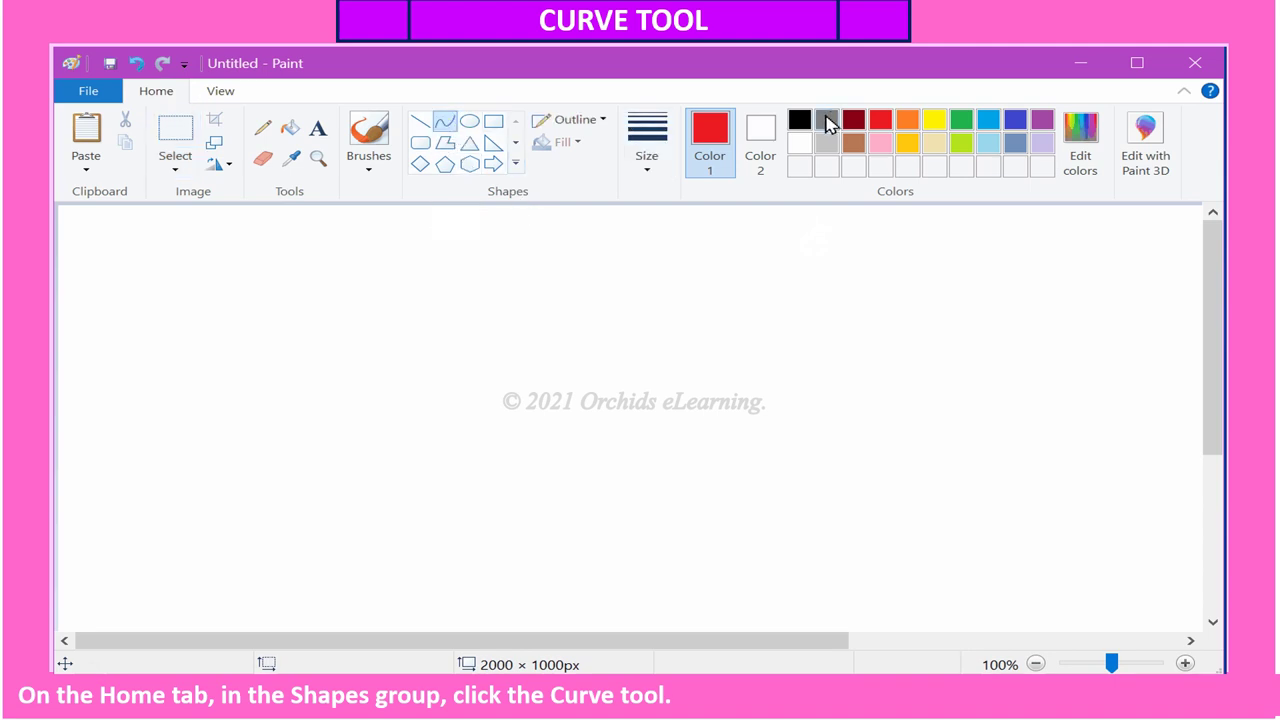
click(646, 168)
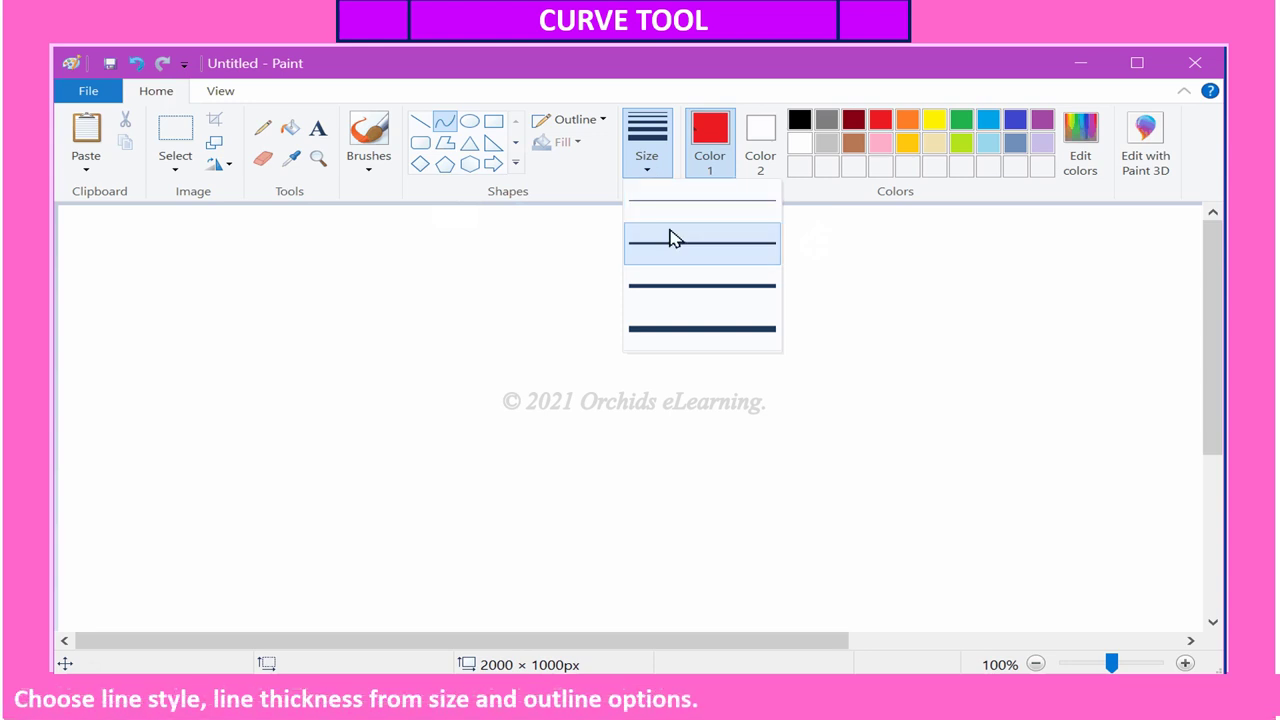
click(681, 279)
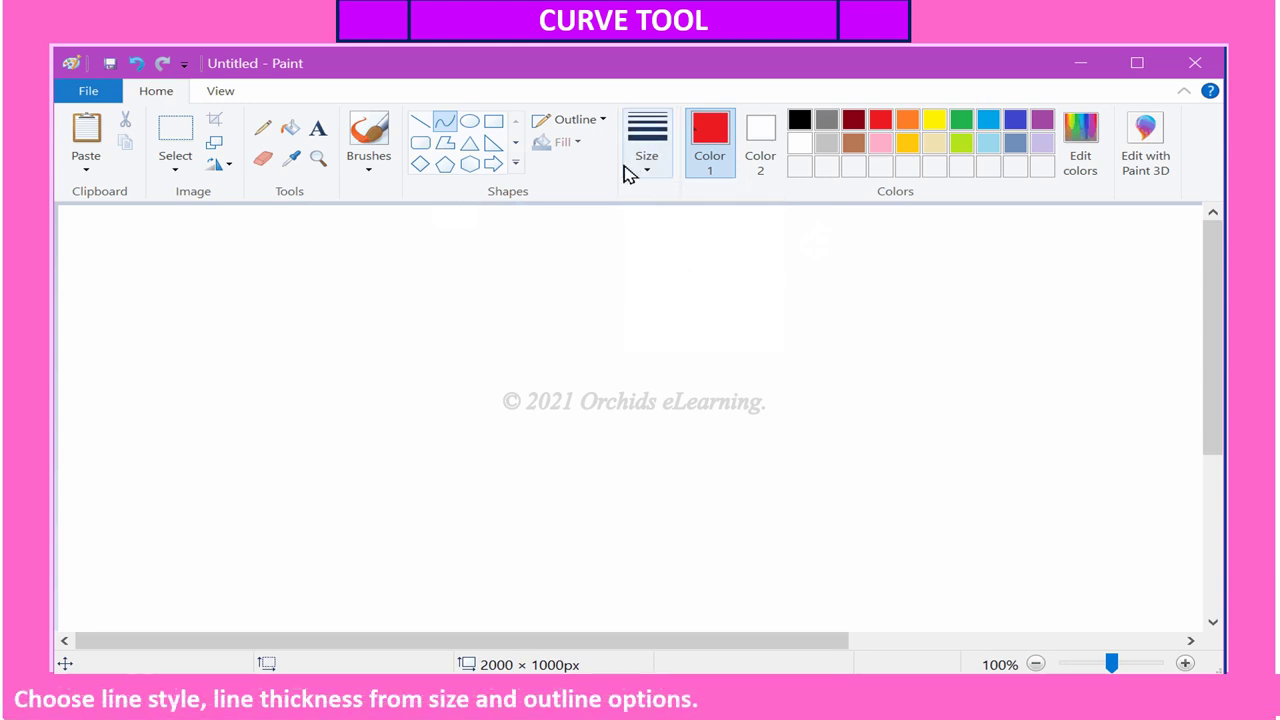
click(590, 120)
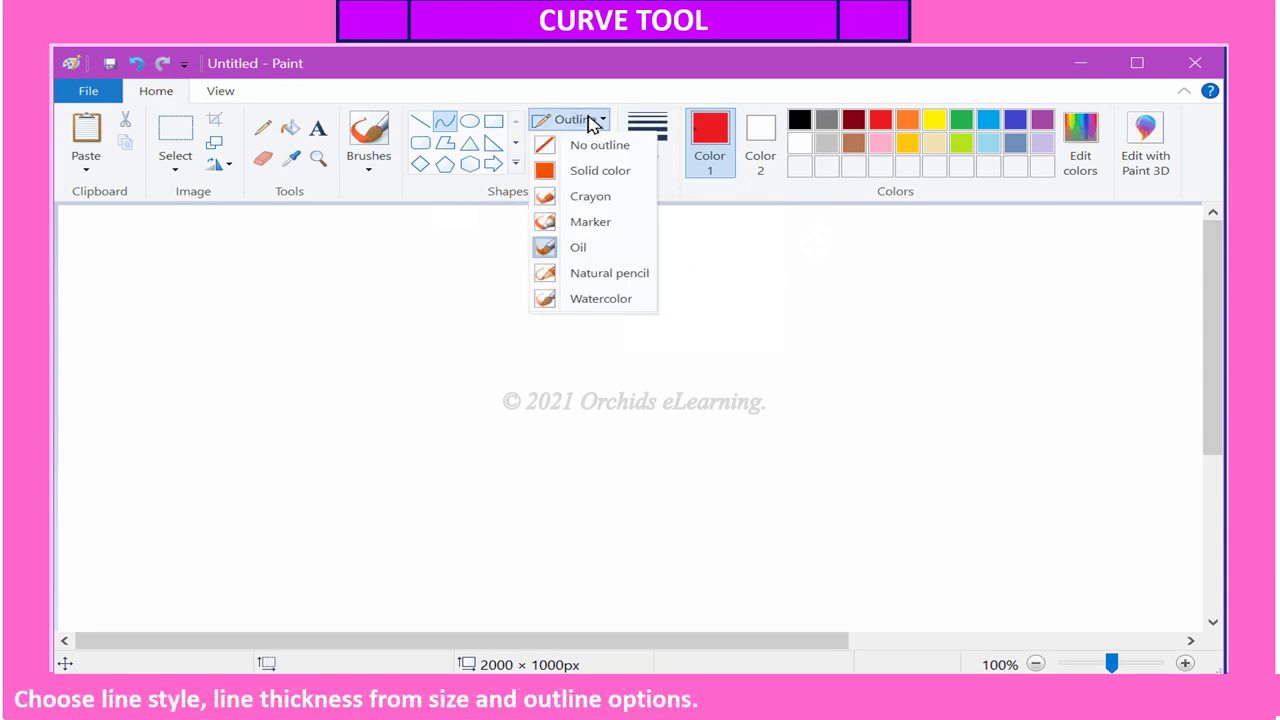
click(600, 171)
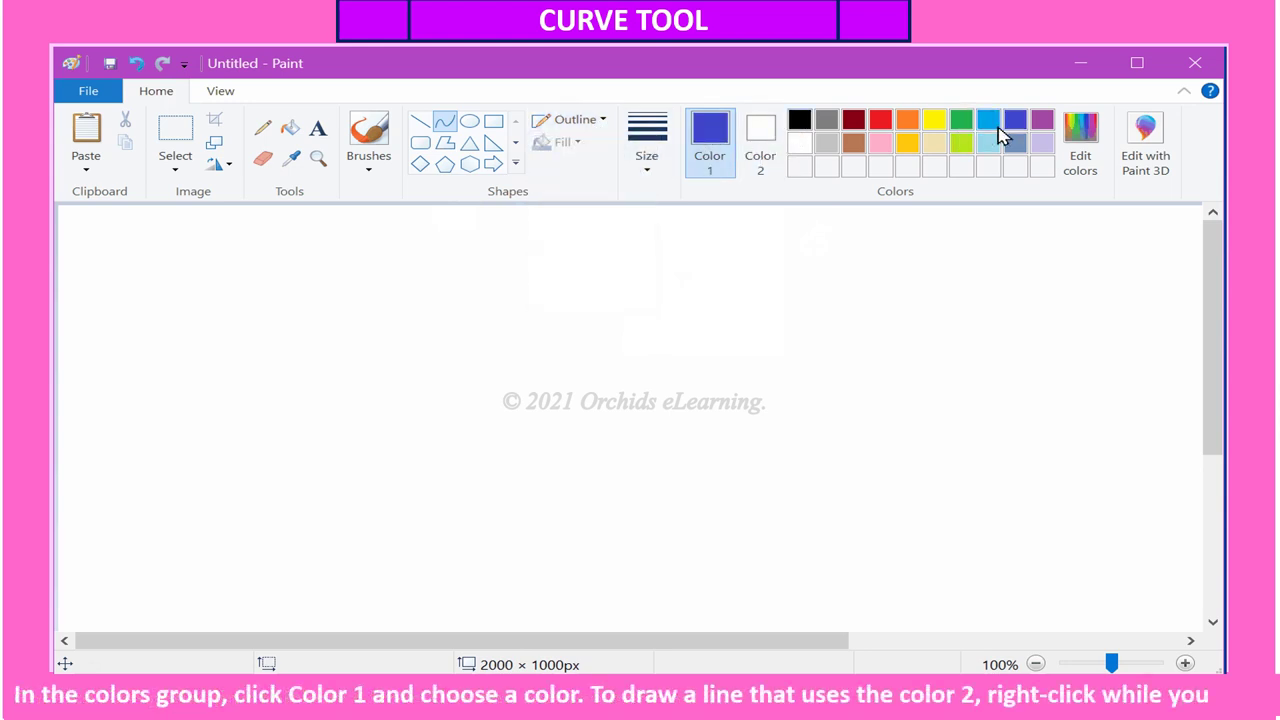
Make pink the secondary colour, keeping blue as the primary colour.
click(760, 130)
click(882, 145)
click(709, 140)
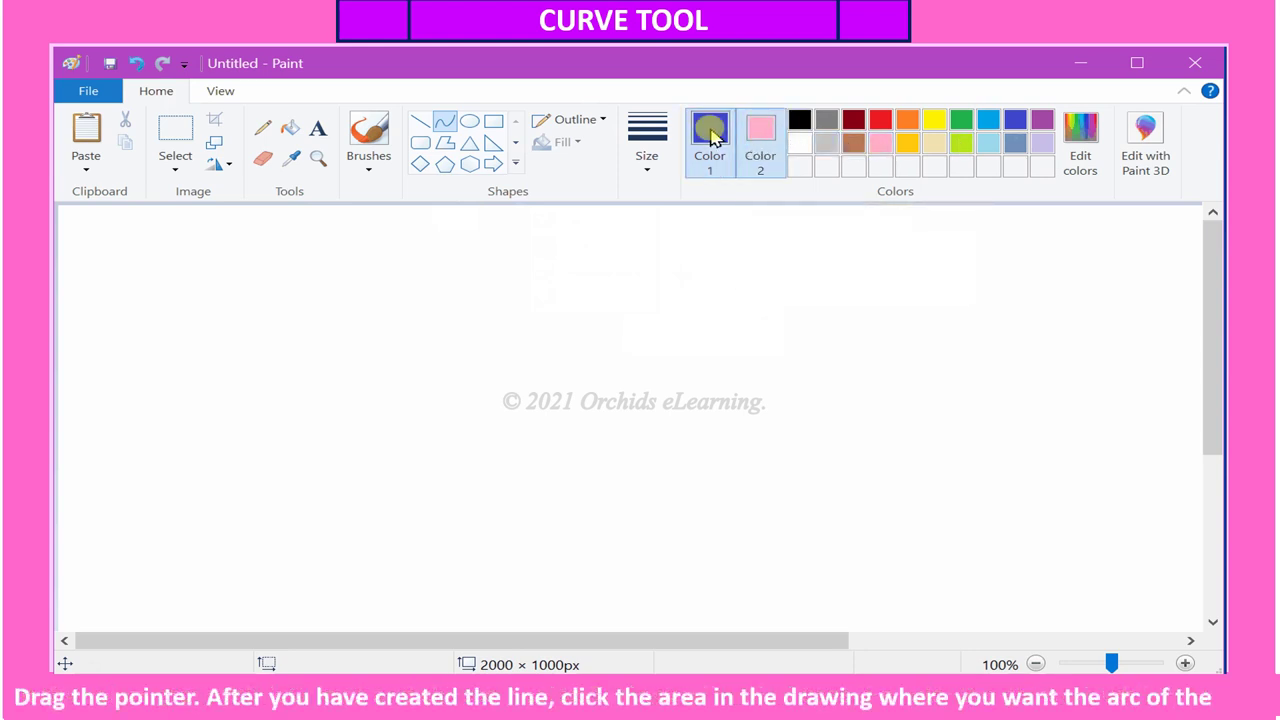
Draw a blue line across the canvas and bend it into a downward curve.
drag(361, 327, 800, 328)
drag(586, 372, 579, 490)
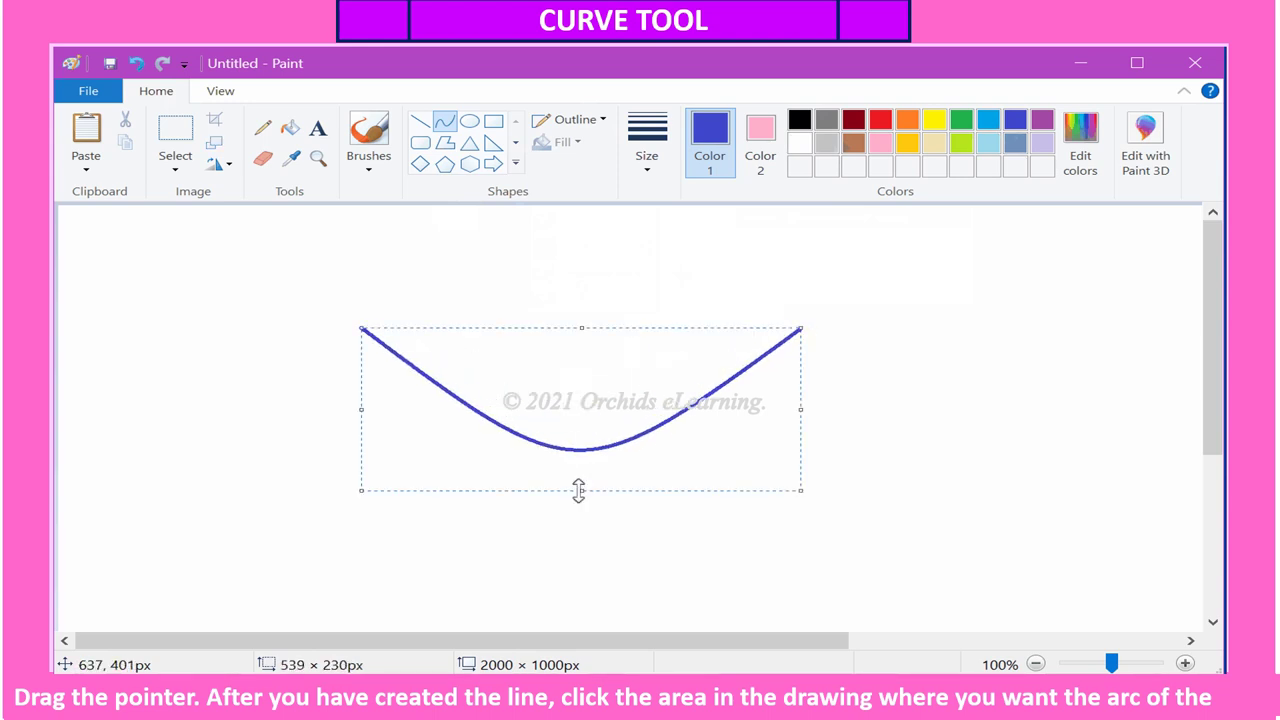
click(858, 392)
Add a pink upward arch to the right and a second blue downward curve below.
drag(858, 392, 1165, 392)
drag(1018, 345, 1017, 250)
drag(465, 519, 941, 556)
drag(815, 587, 671, 589)
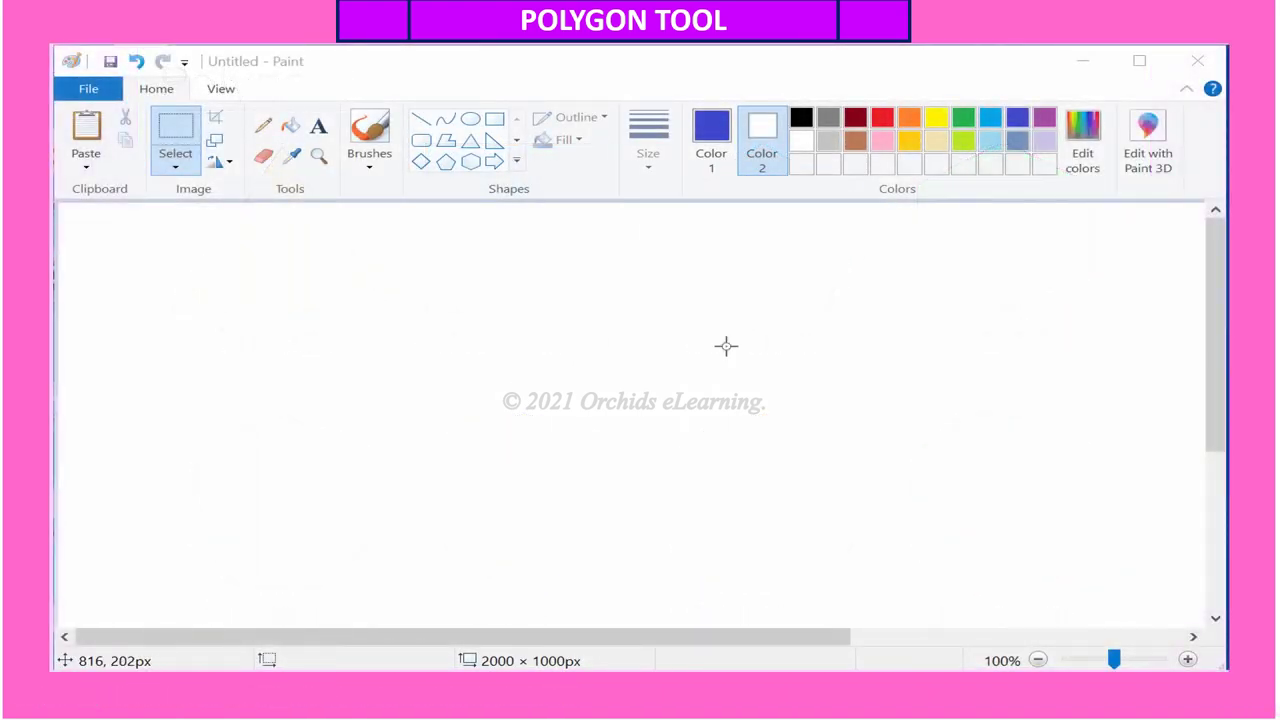
Choose the Polygon shape with dark red as the primary colour.
click(160, 93)
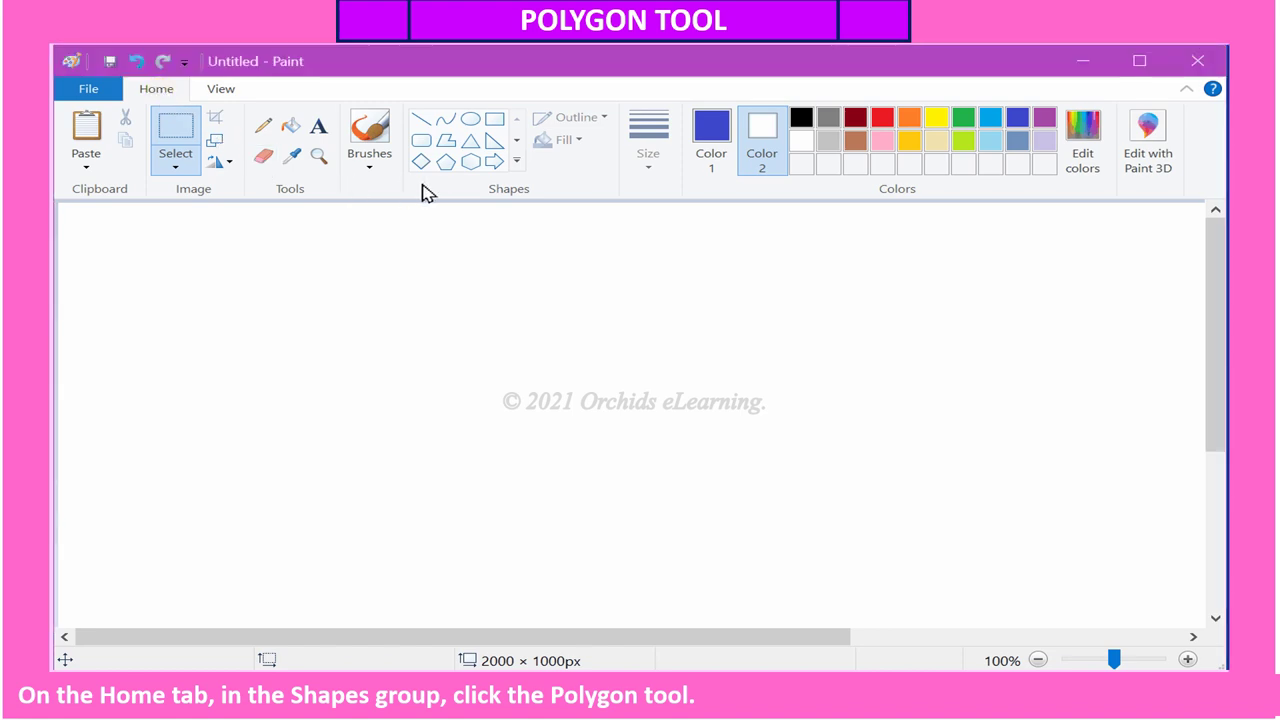
click(447, 141)
click(708, 145)
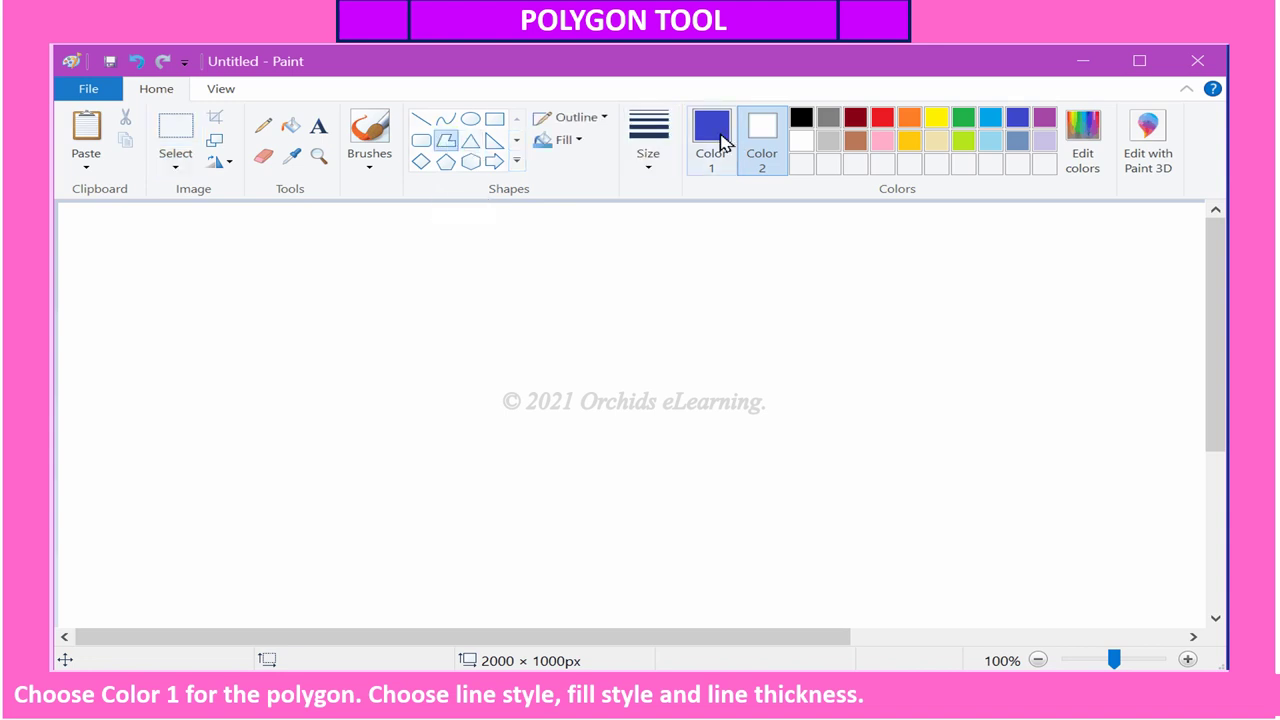
click(856, 120)
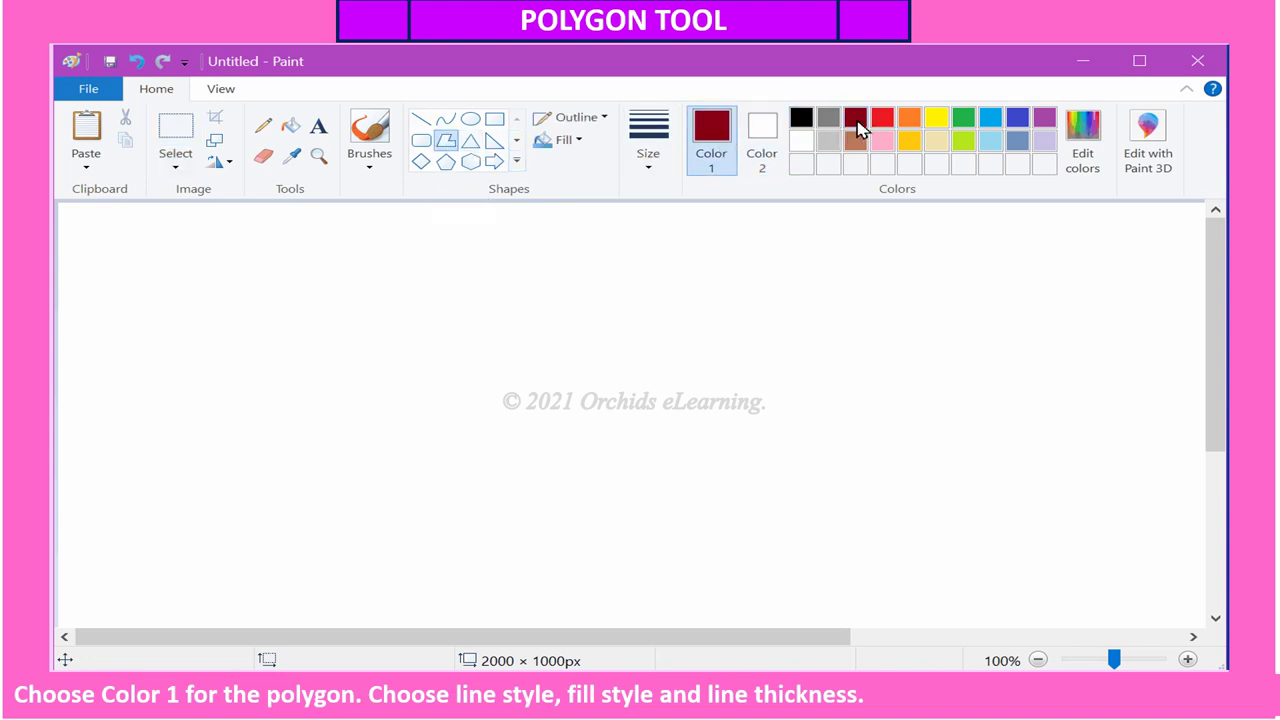
Give the polygon the third line thickness, a solid-colour fill and a solid-colour outline.
click(647, 160)
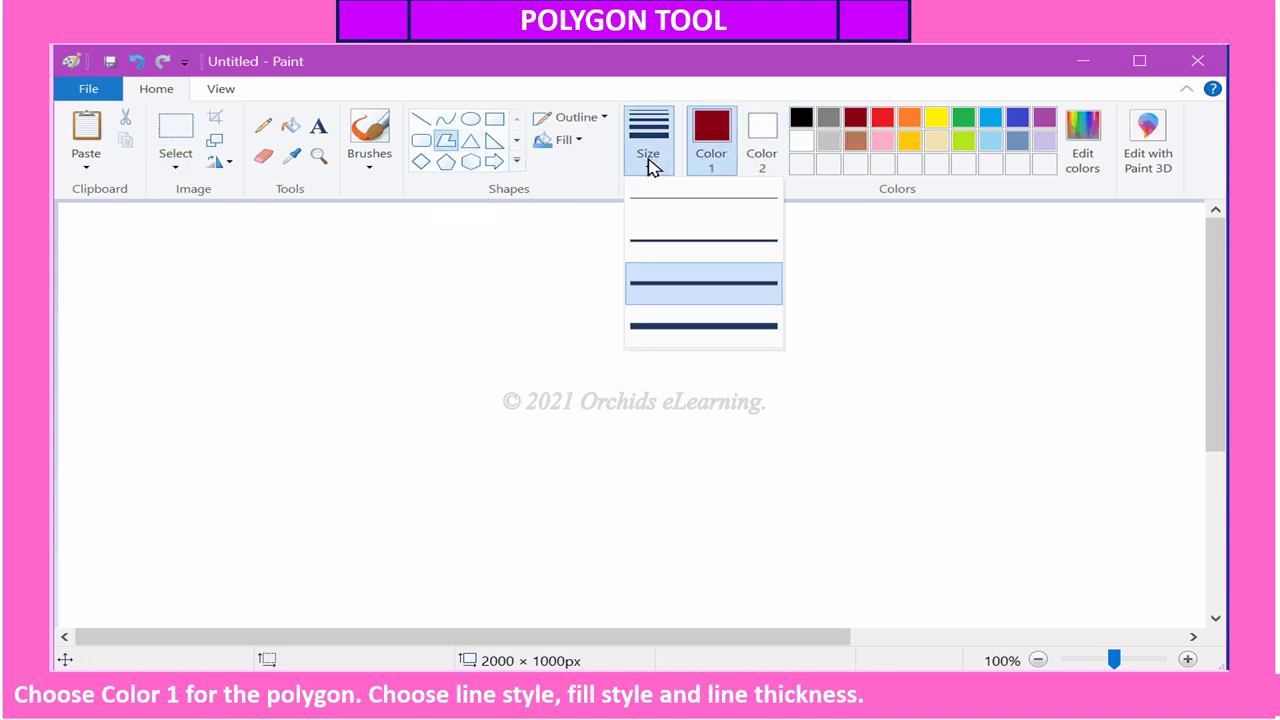
click(670, 300)
click(575, 140)
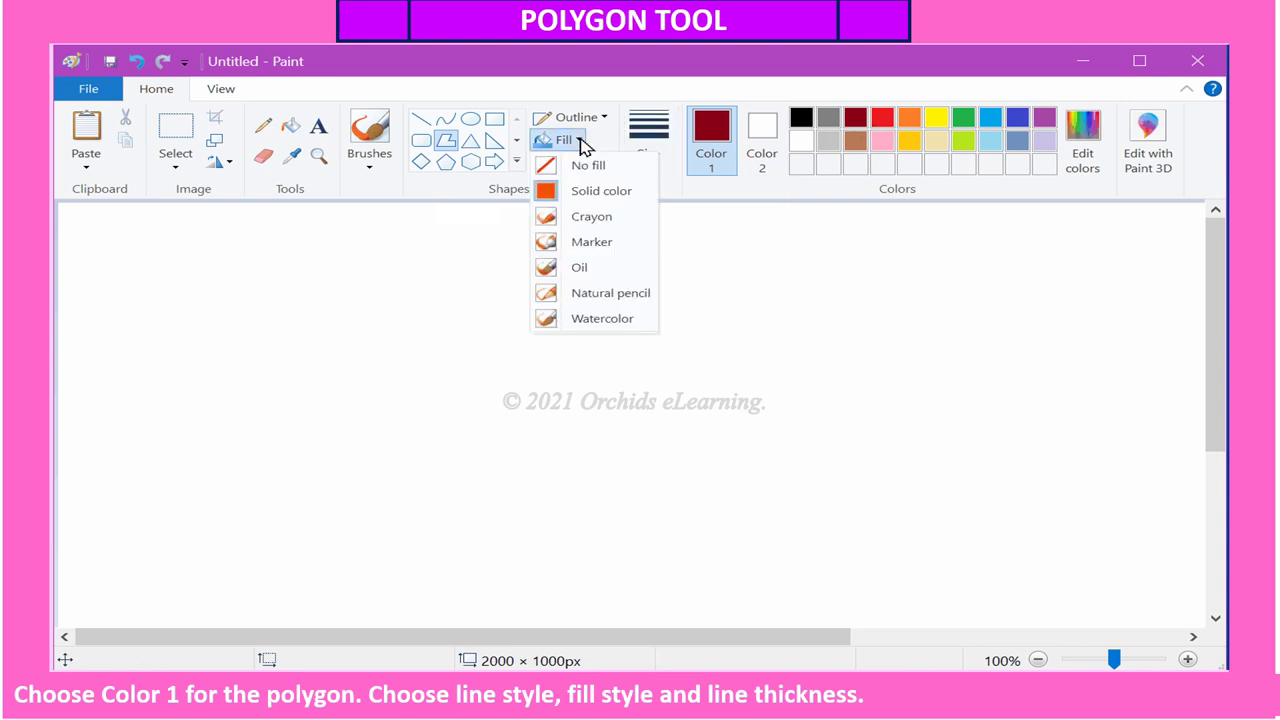
click(589, 189)
click(597, 120)
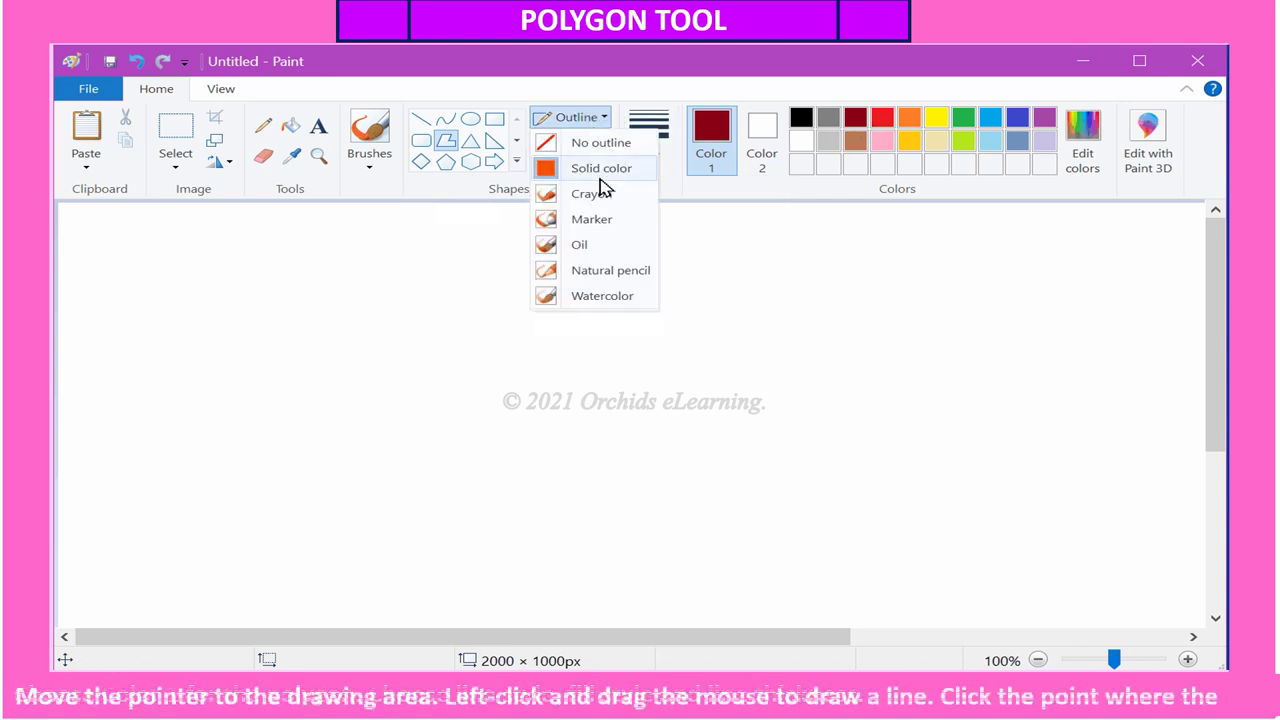
click(603, 171)
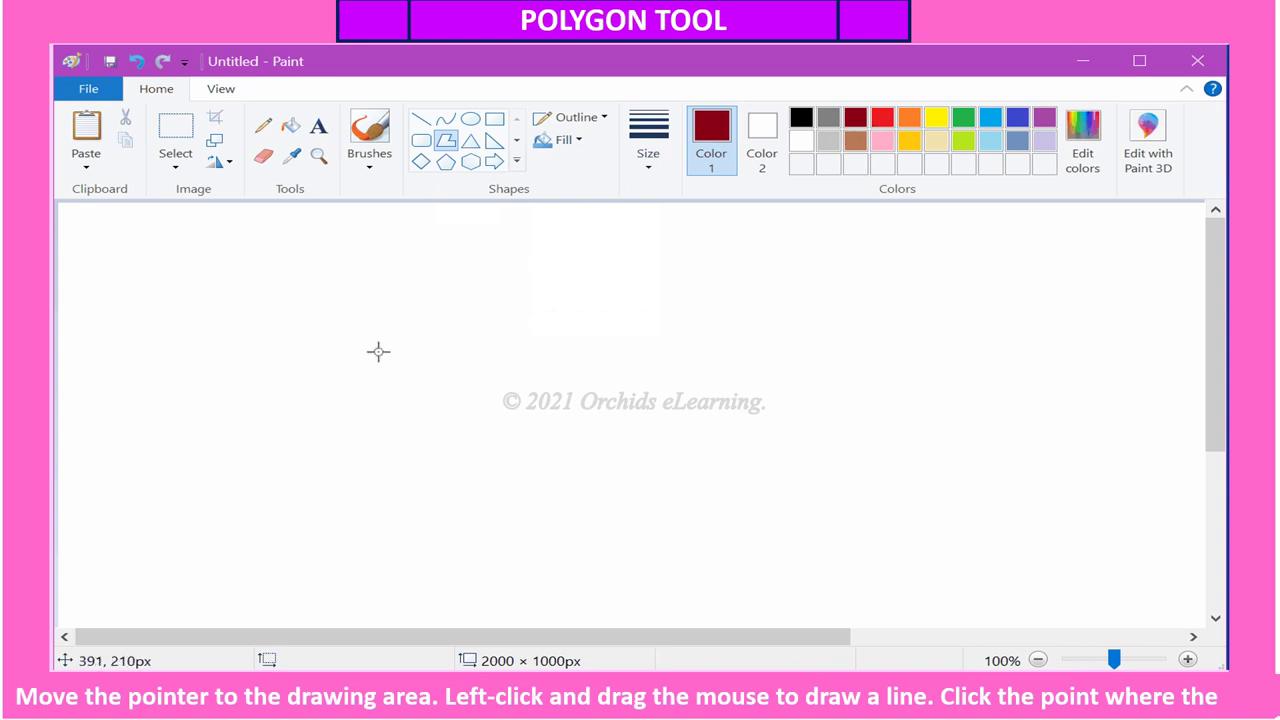
Trace a six-cornered dark red polygon from an upward first side, closing it back at the start.
drag(375, 355, 600, 250)
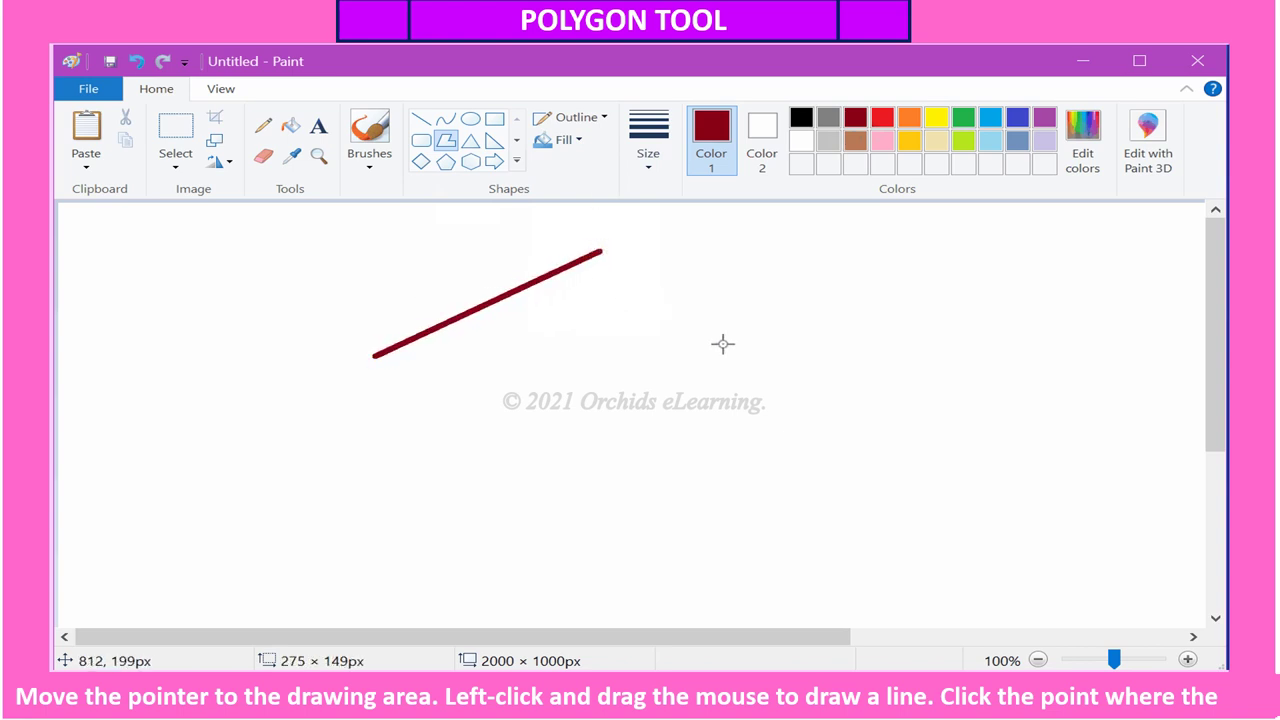
click(774, 373)
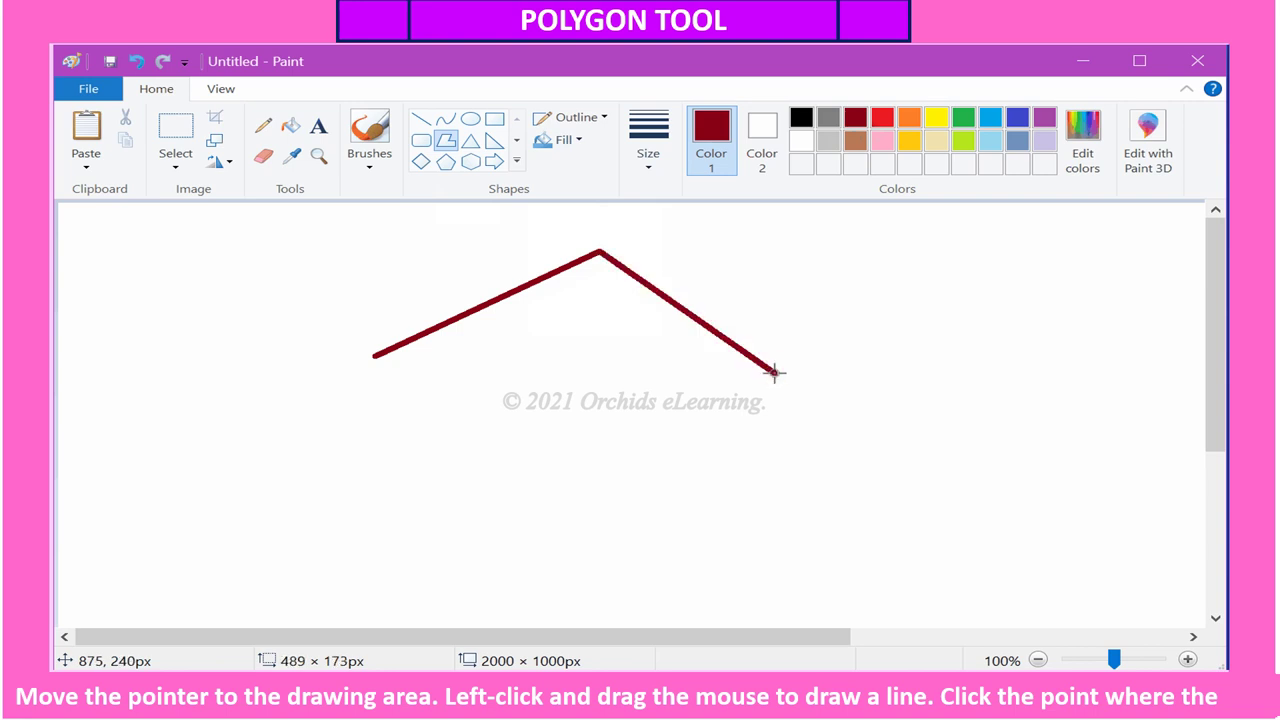
click(630, 498)
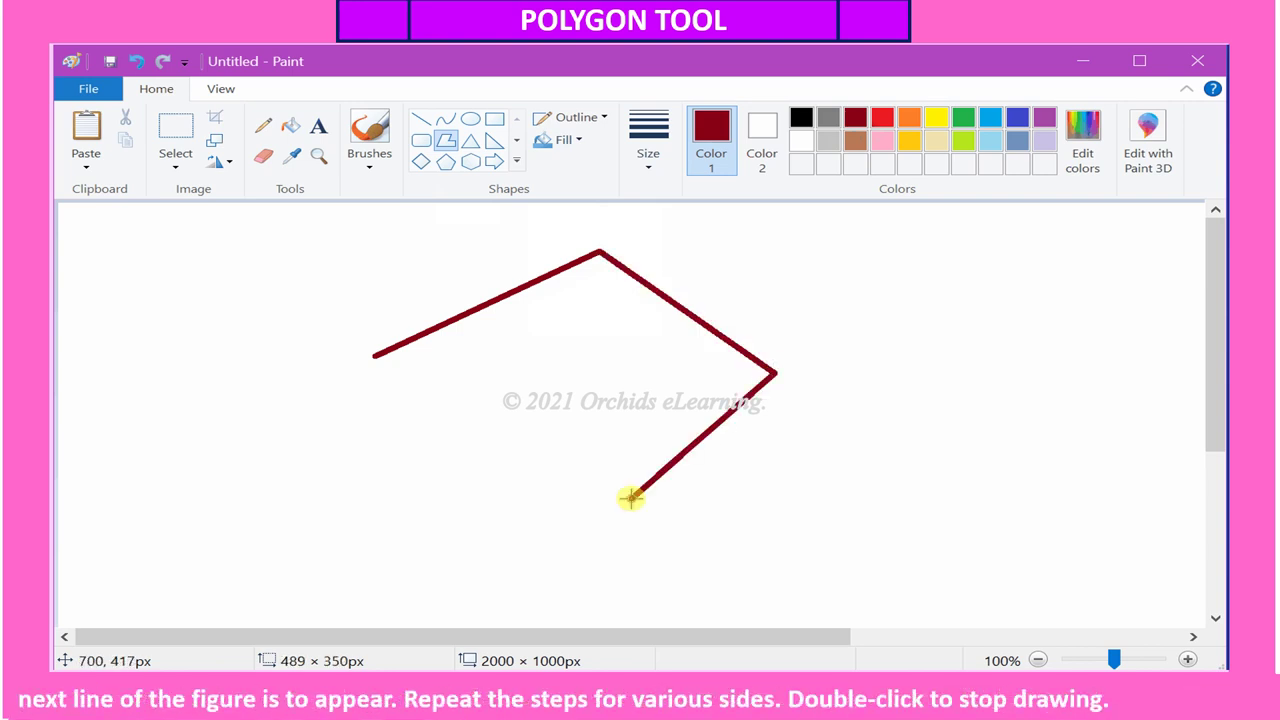
click(415, 502)
click(278, 433)
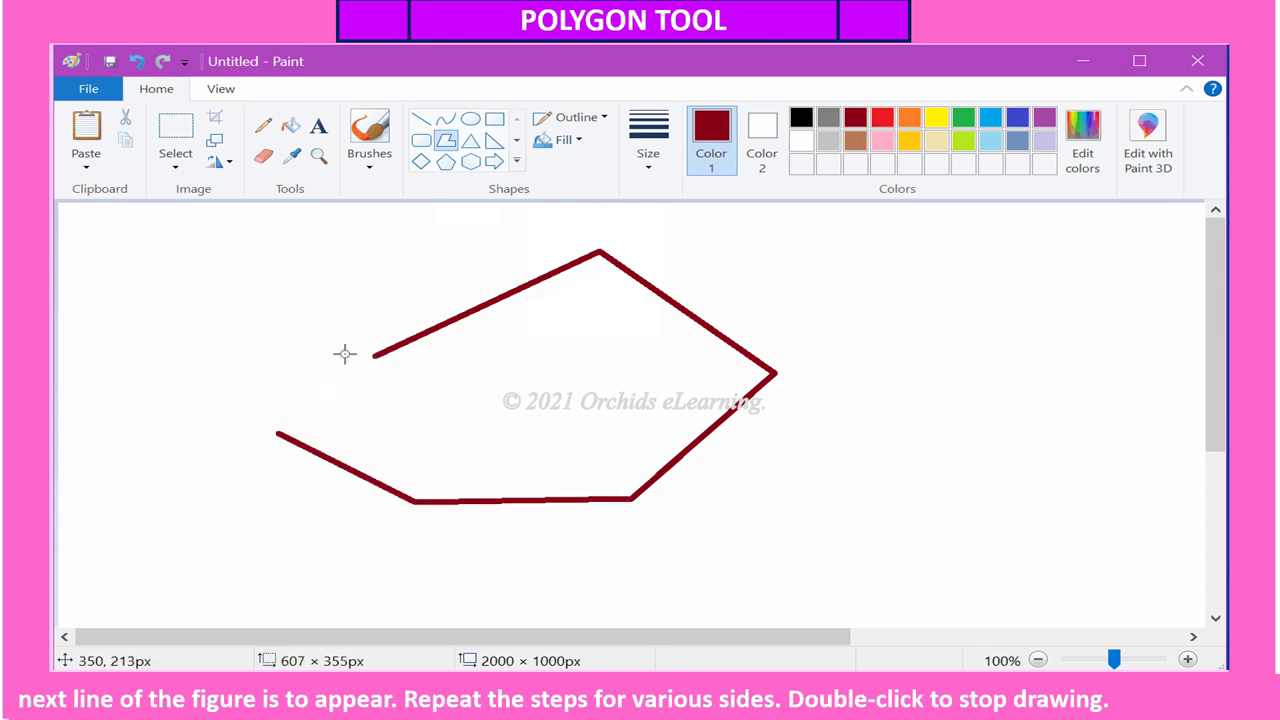
double_click(378, 356)
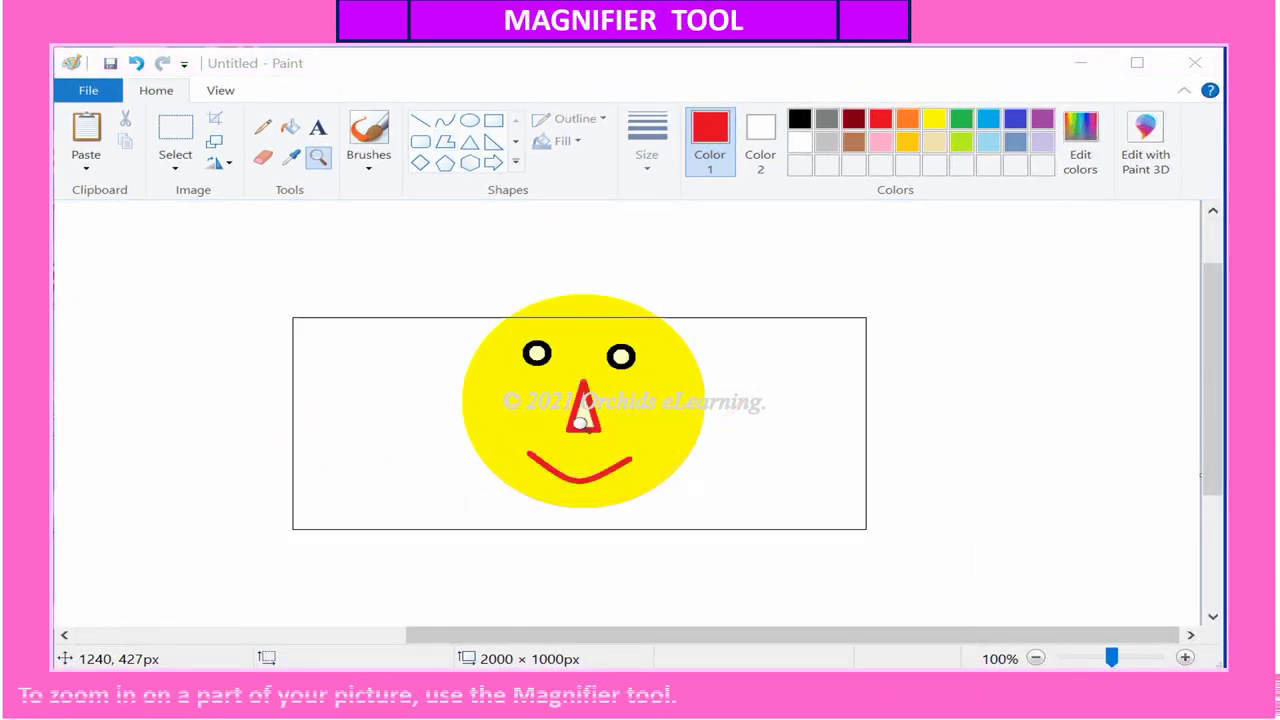
Magnify the smiley's eyes step by step, closing in on the left eye.
click(543, 356)
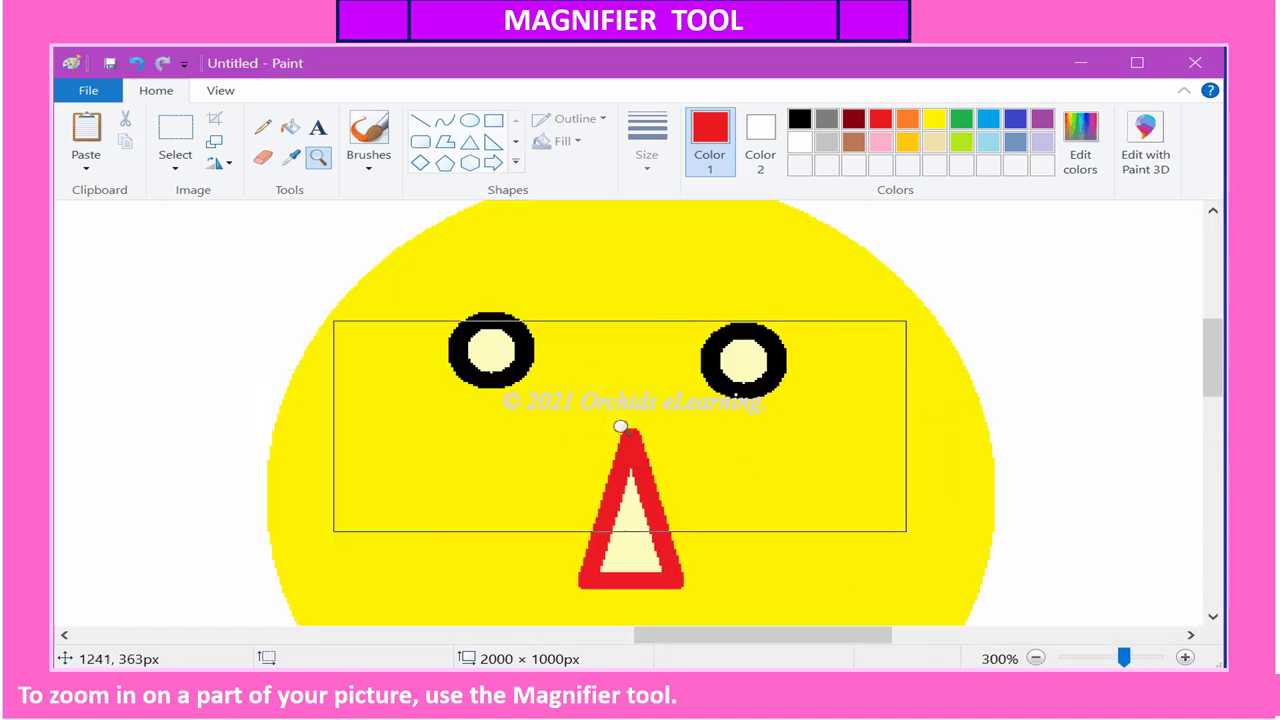
click(551, 360)
click(408, 338)
click(410, 330)
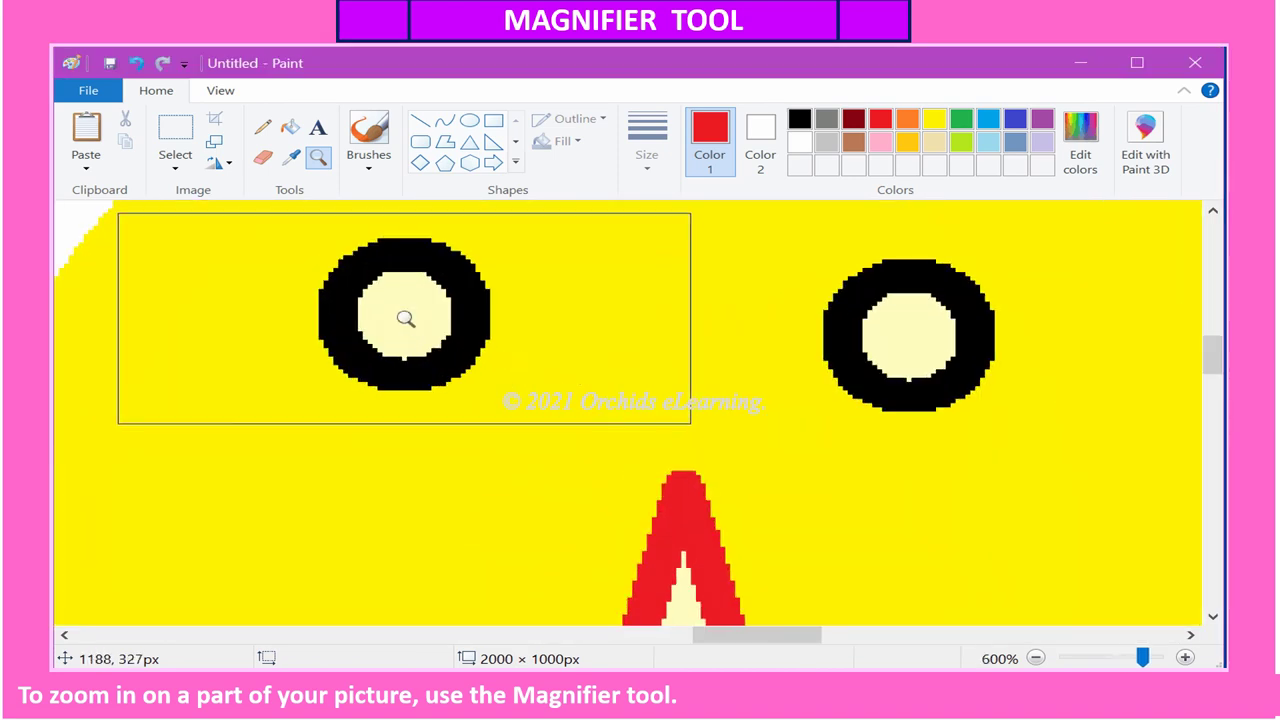
click(408, 320)
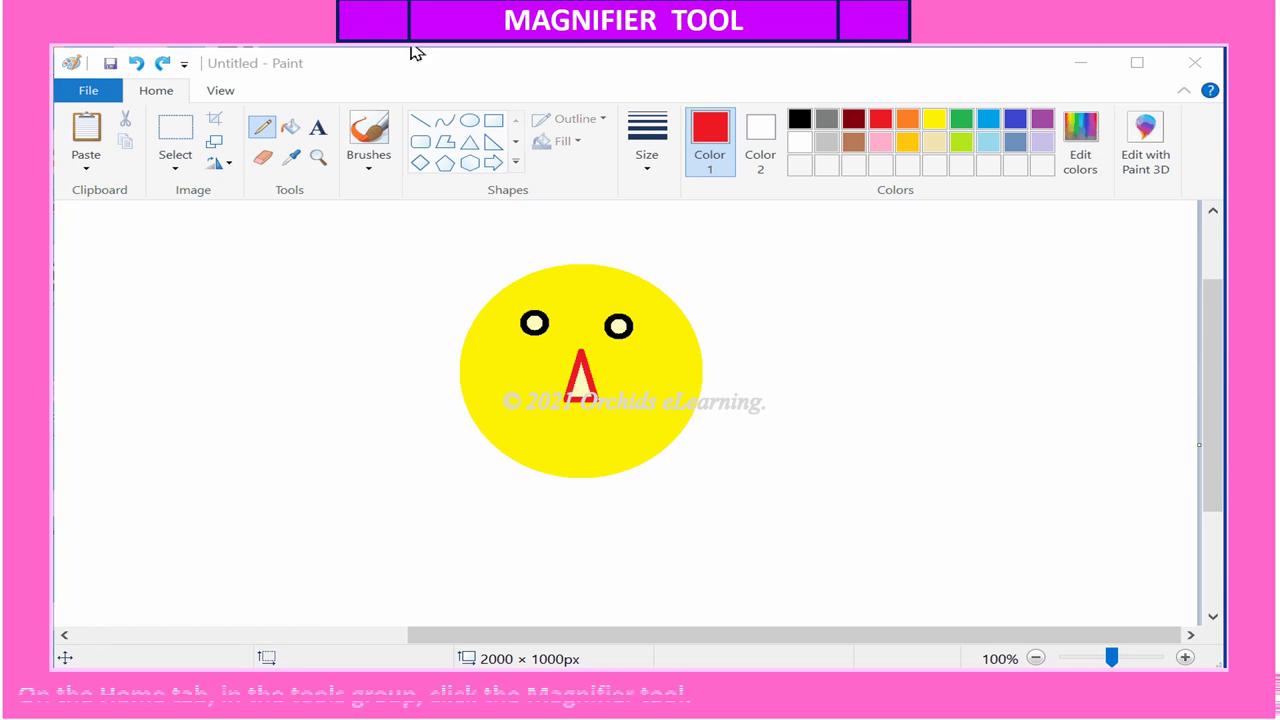
Reselect the Magnifier, zoom the smiley's nose through 200% to 400%, and scroll across it.
click(180, 97)
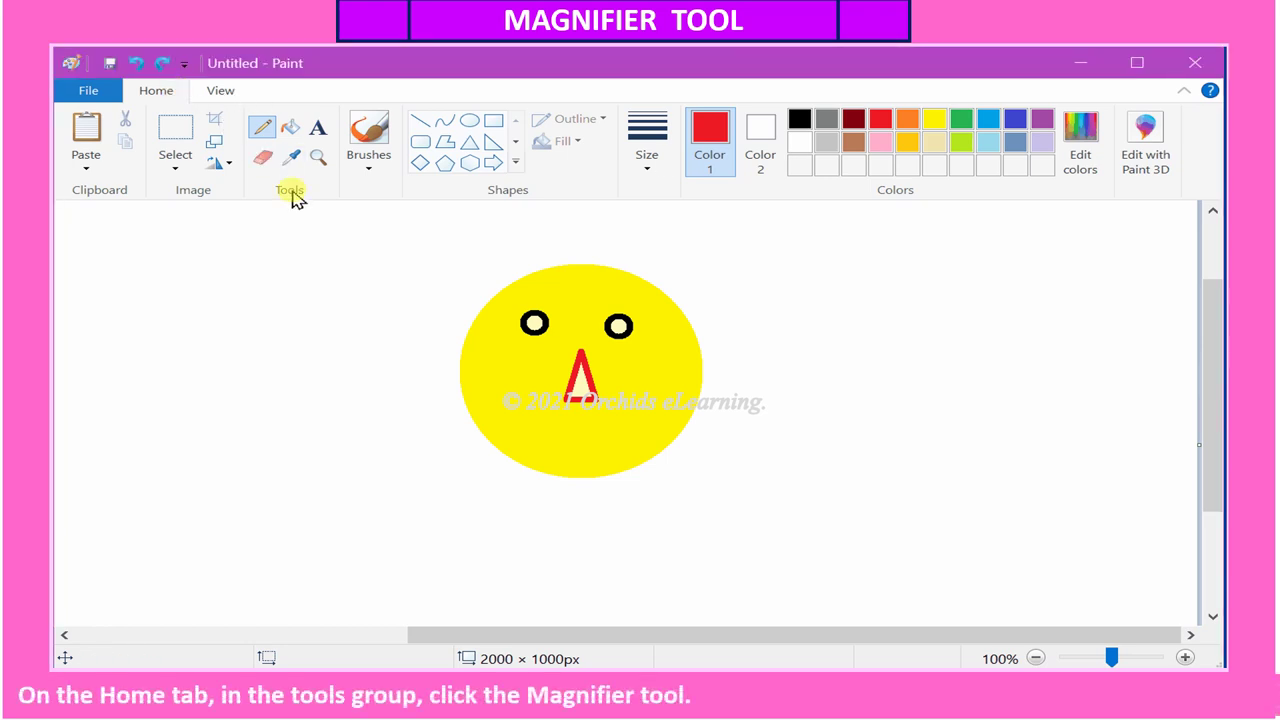
click(318, 165)
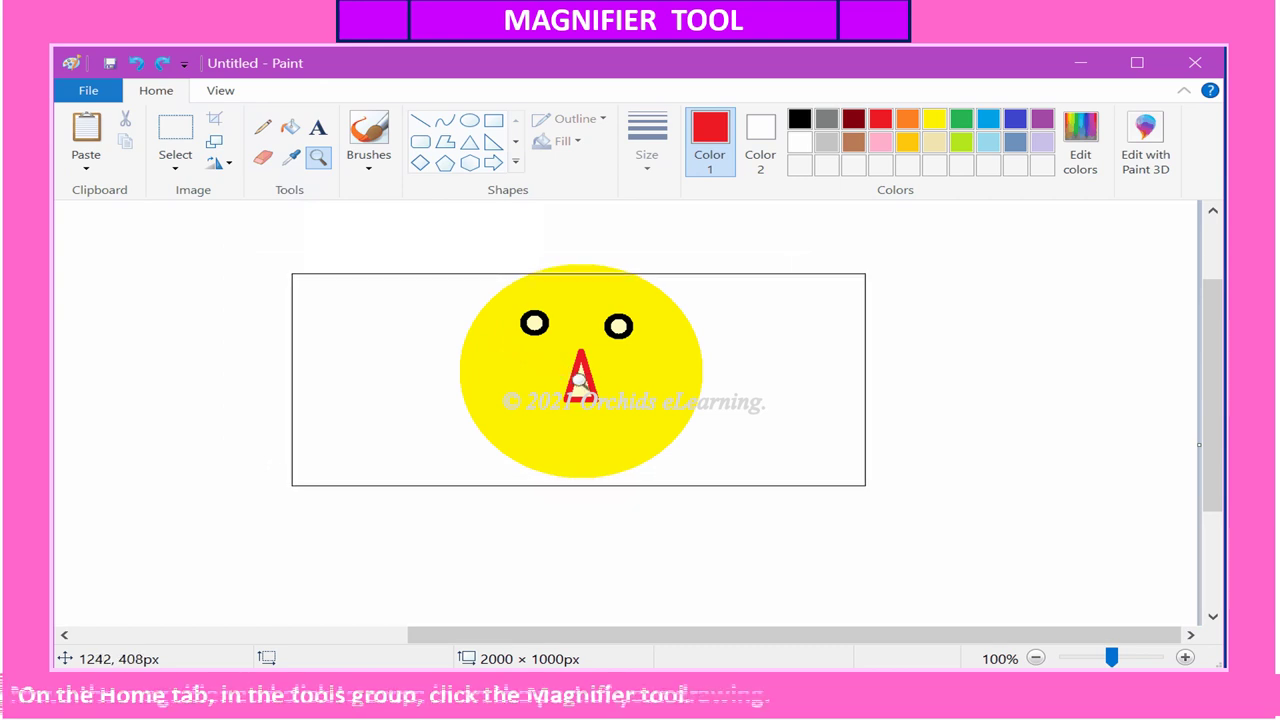
click(579, 378)
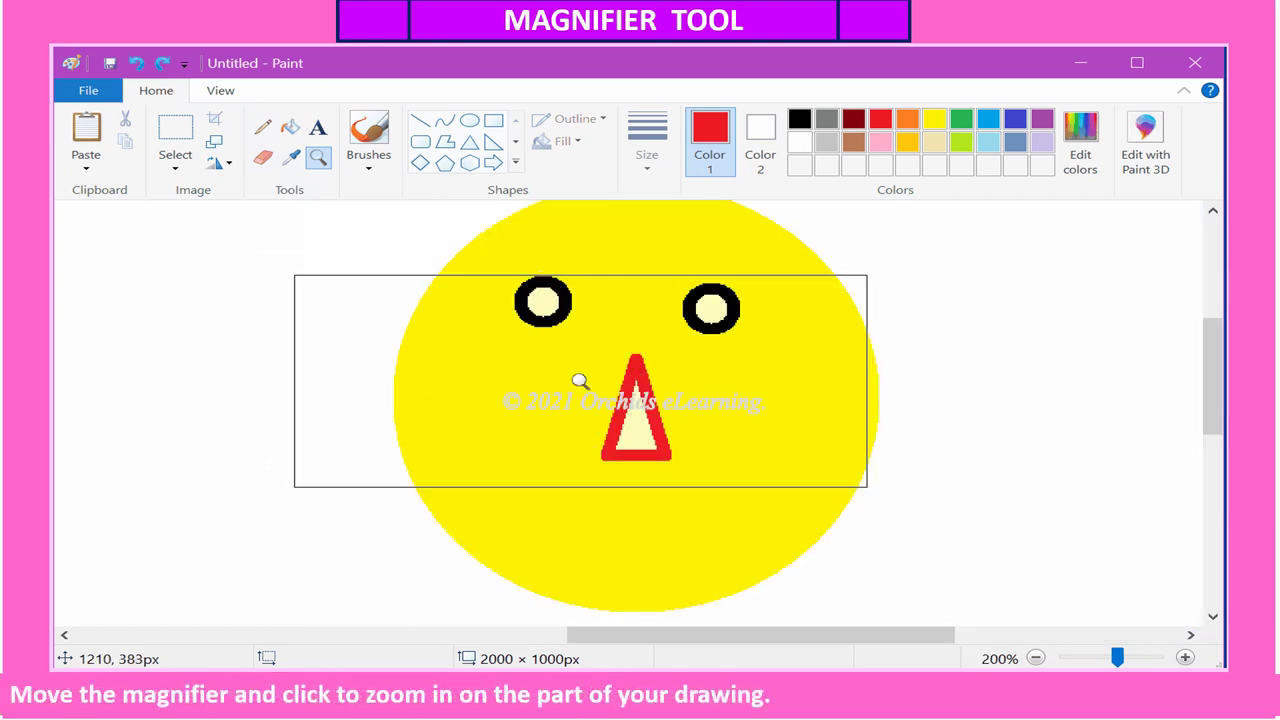
click(647, 422)
click(472, 338)
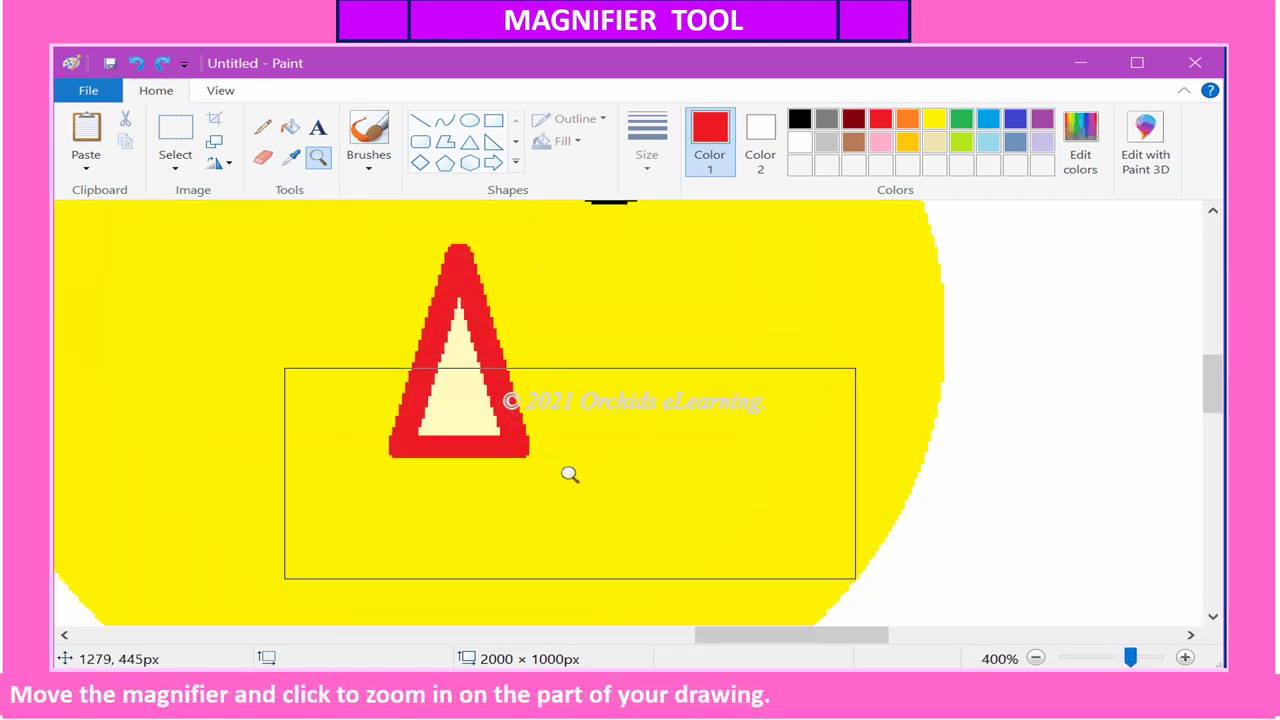
mouse_move(814, 640)
mouse_down()
mouse_move(680, 638)
mouse_move(835, 640)
mouse_up()
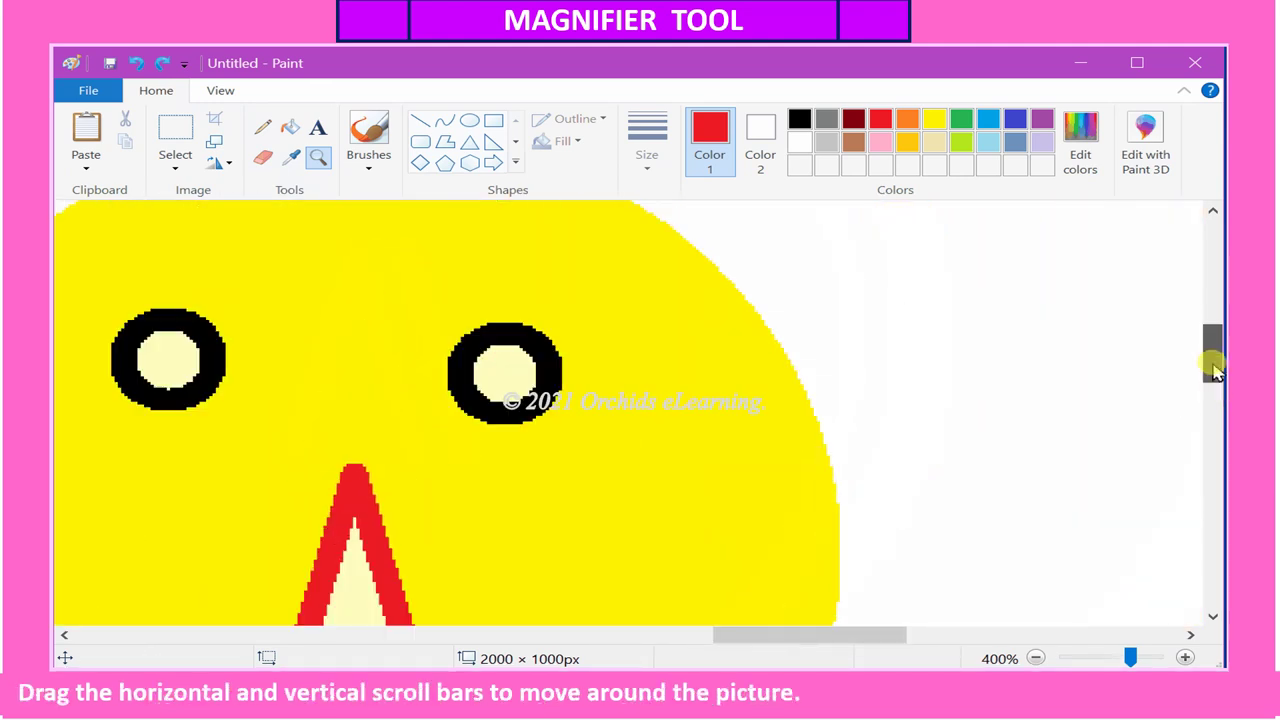